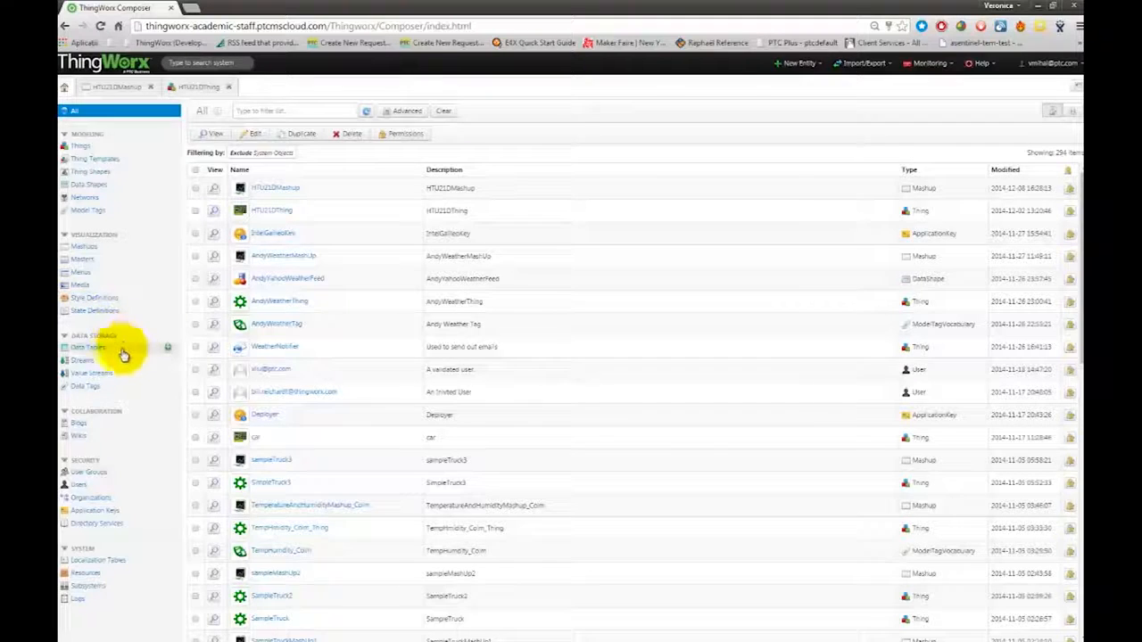
Start a new value stream based on the ValueStream template
left_click(148, 375)
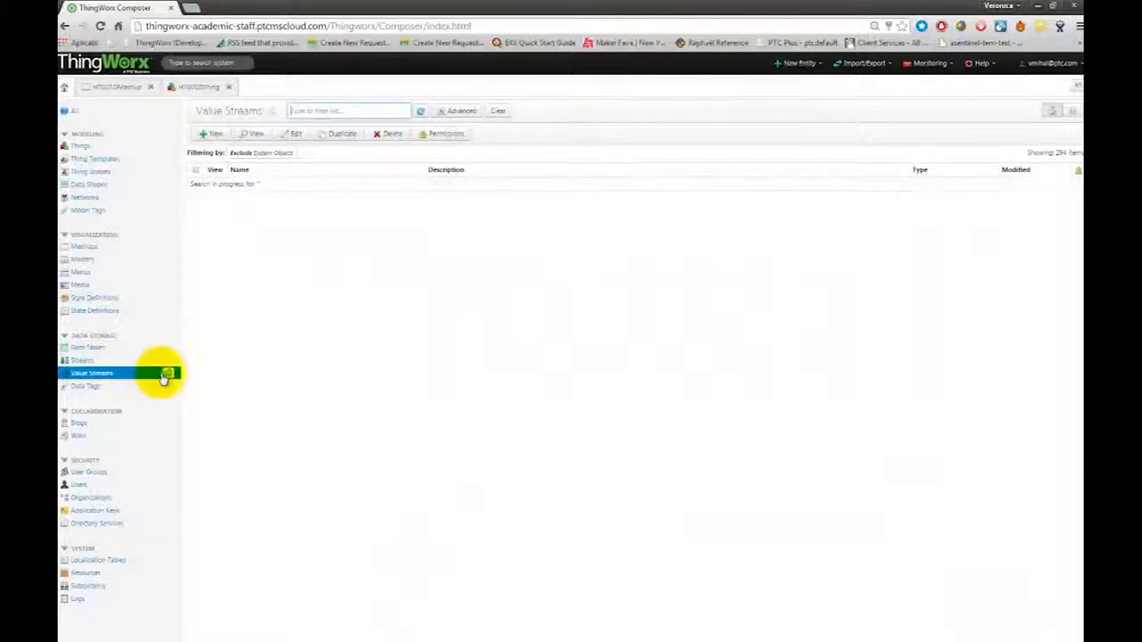
left_click(207, 134)
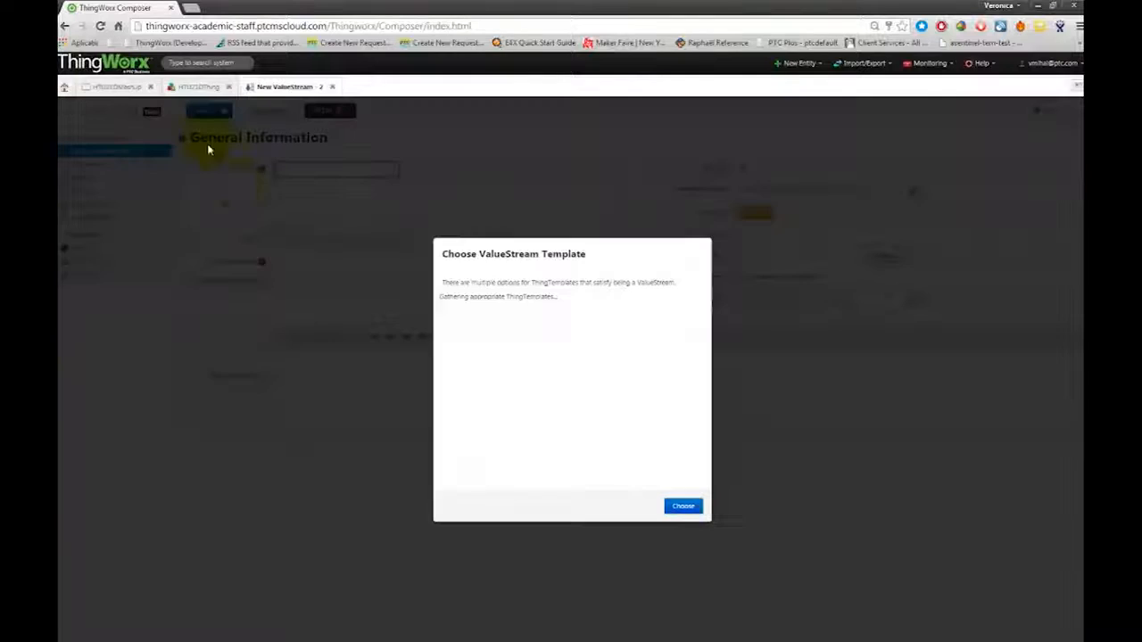
left_click(685, 506)
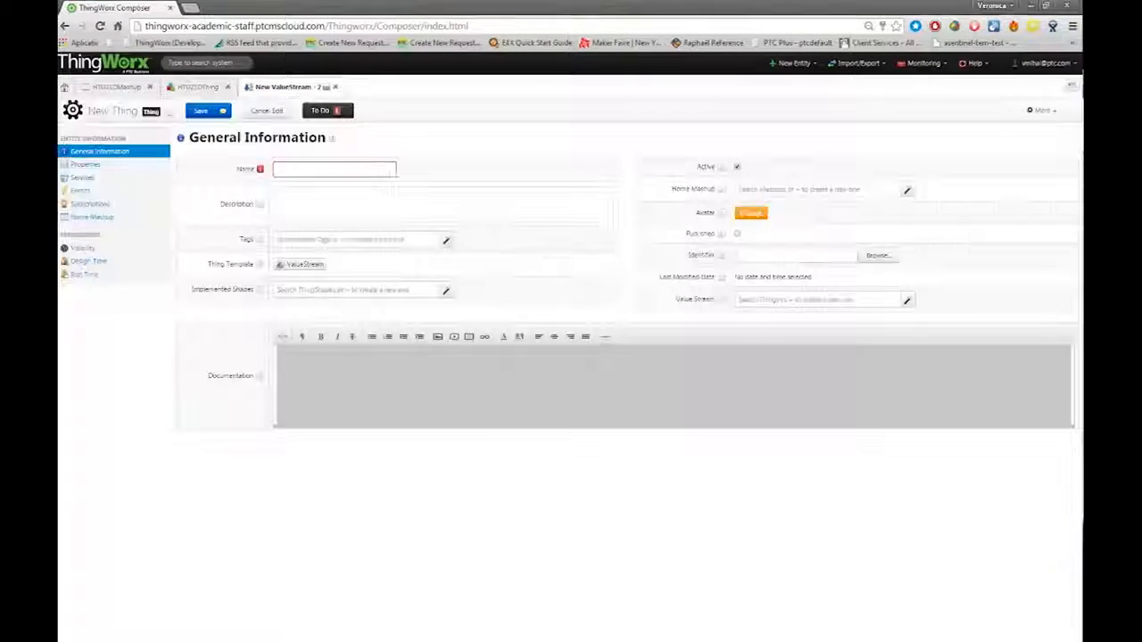
Name the value stream HTU21DProcessValuesStream, tag it with IntelGalileoWeatherProject, and save it
left_click(293, 171)
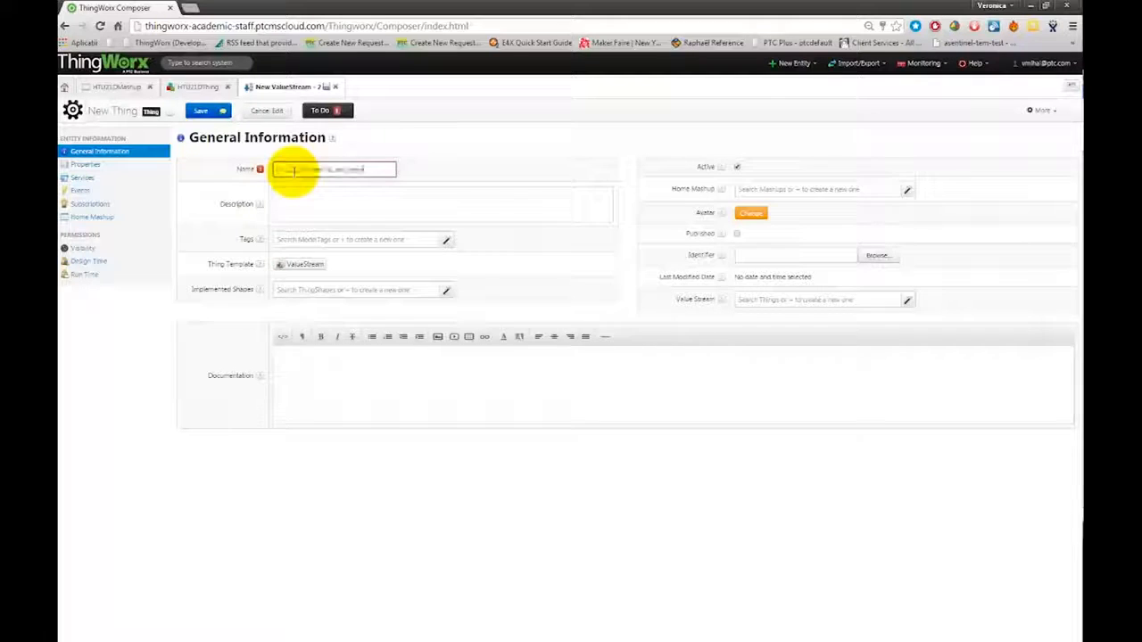
left_click(323, 241)
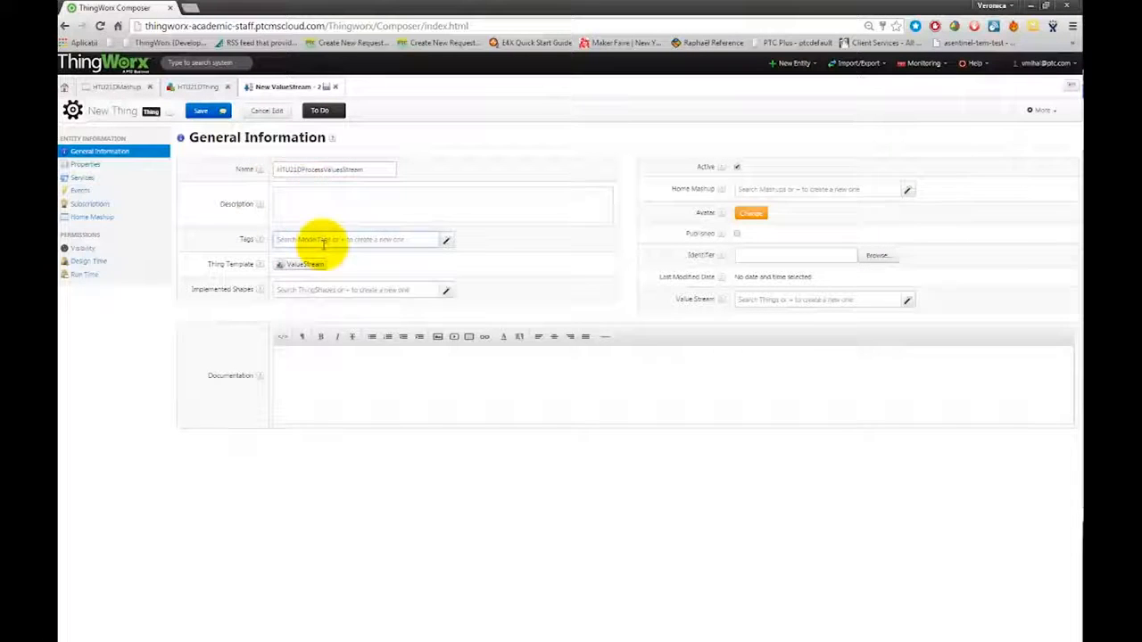
type("inte")
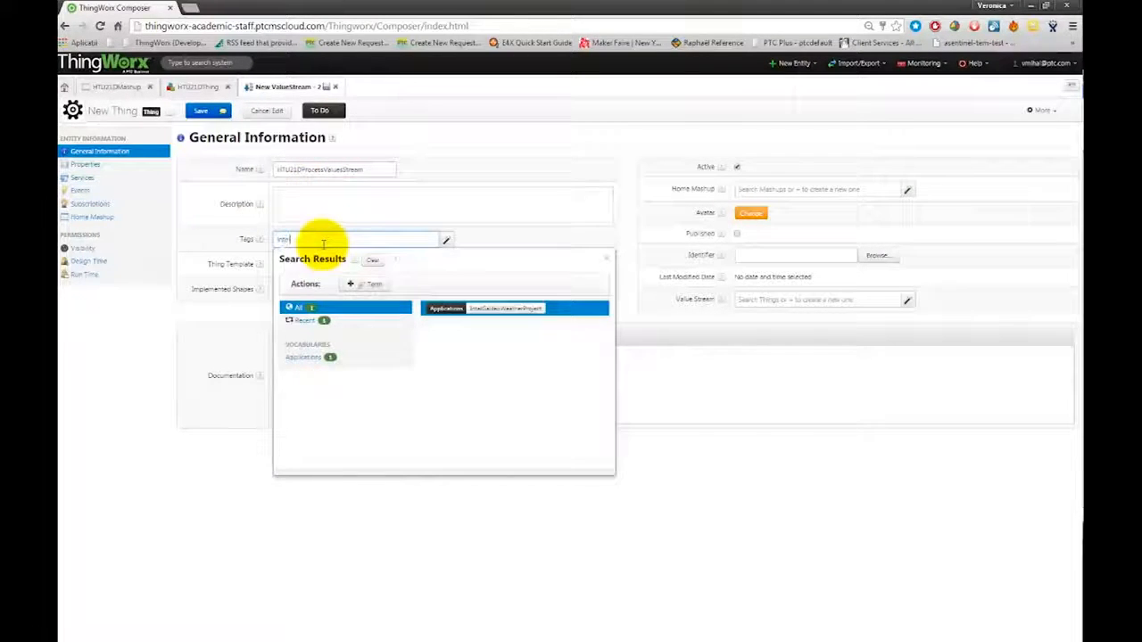
key("Return")
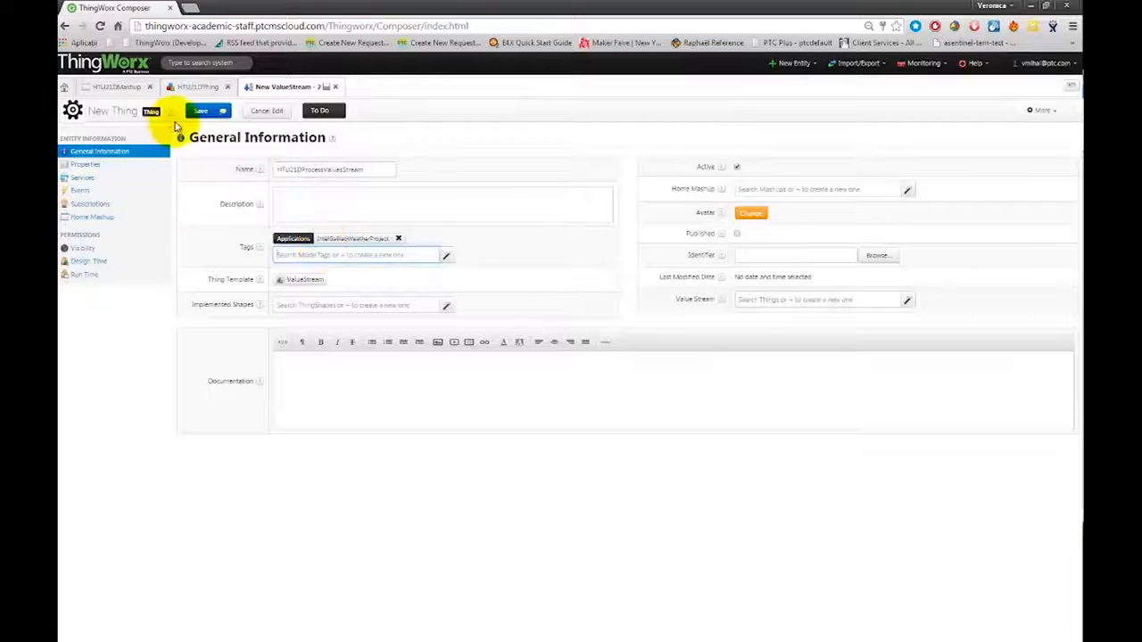
left_click(201, 110)
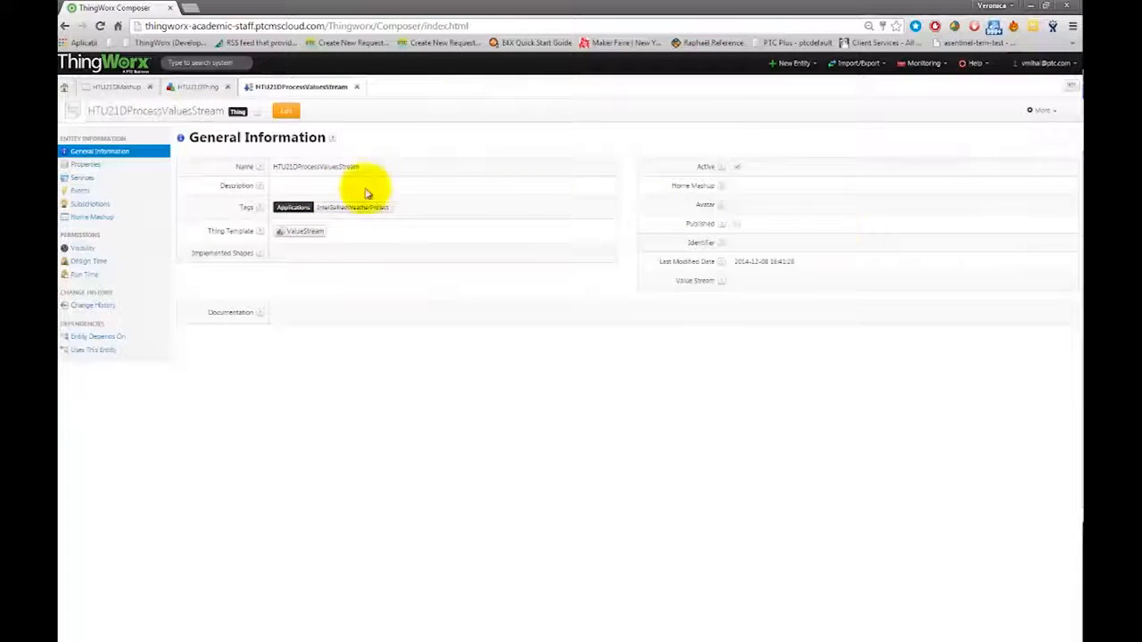
Assign HTU21DProcessValuesStream as the value stream of HTU21DThing in its general information
left_click(189, 93)
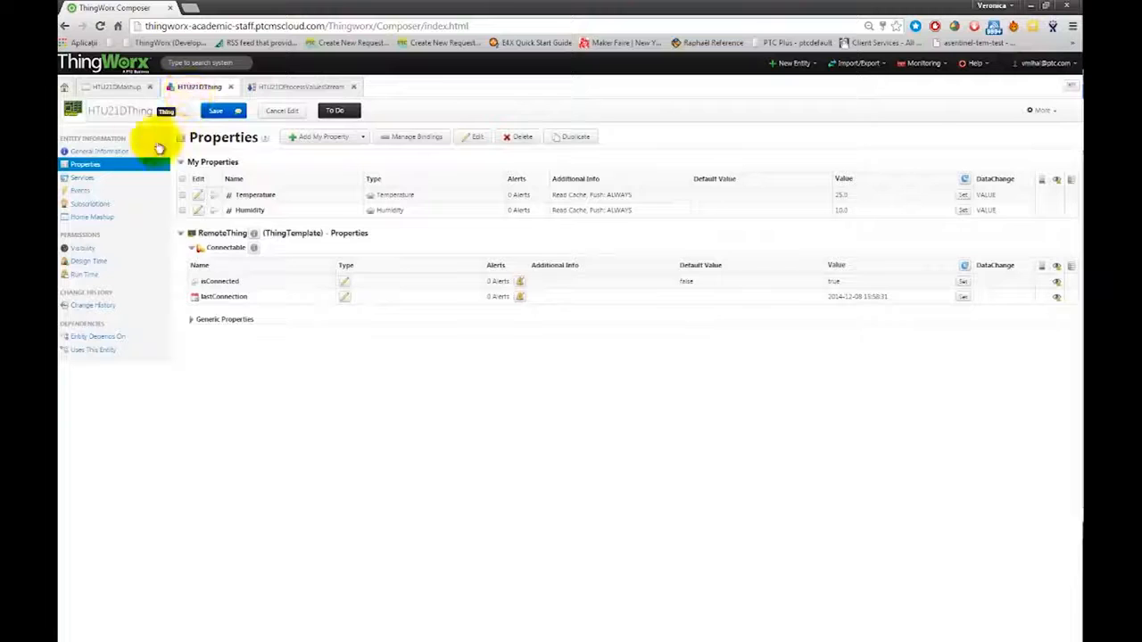
left_click(89, 152)
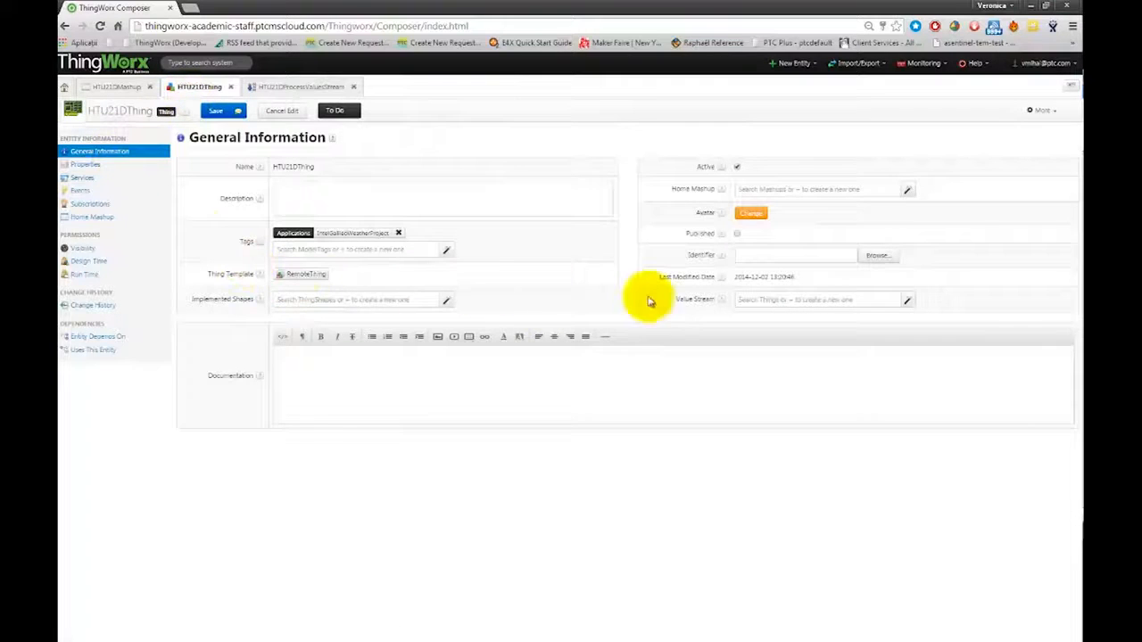
left_click(805, 298)
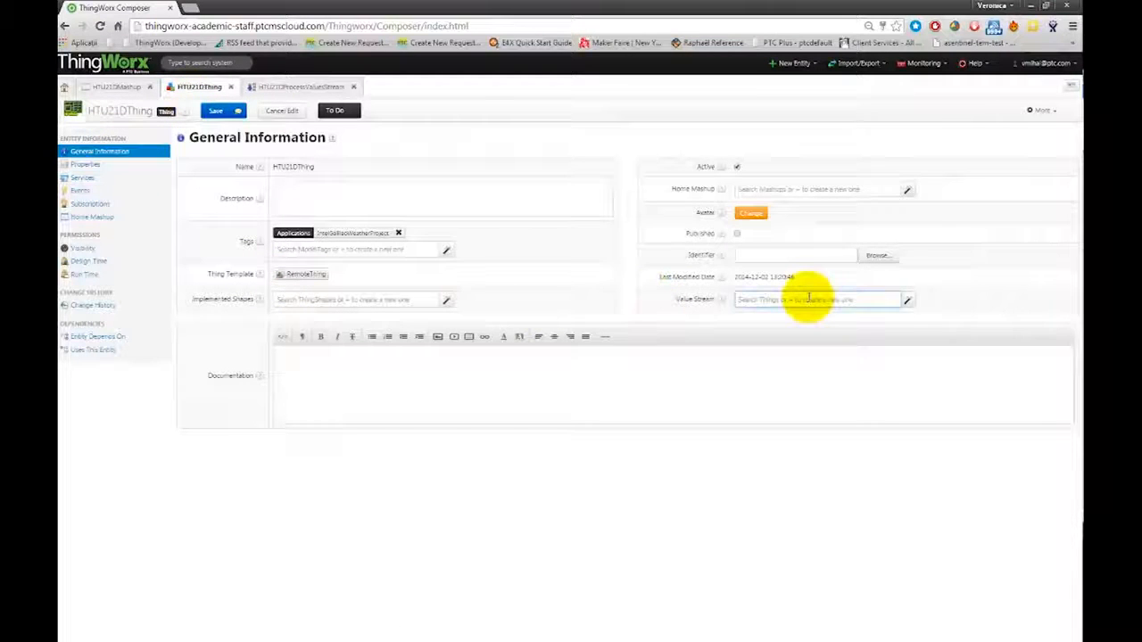
type("H")
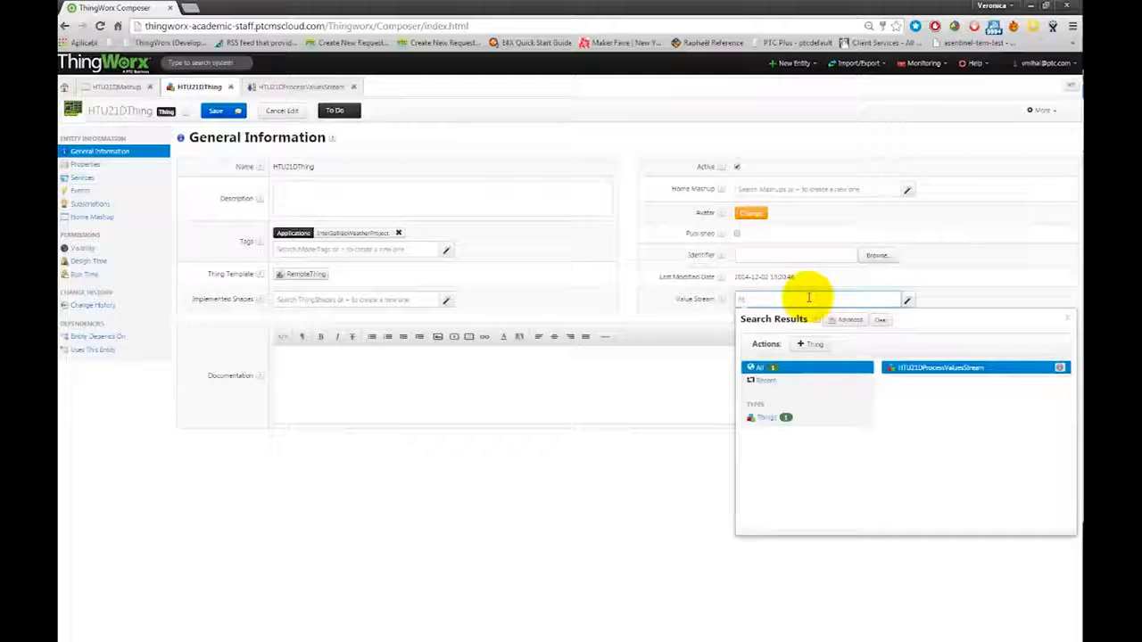
key("Return")
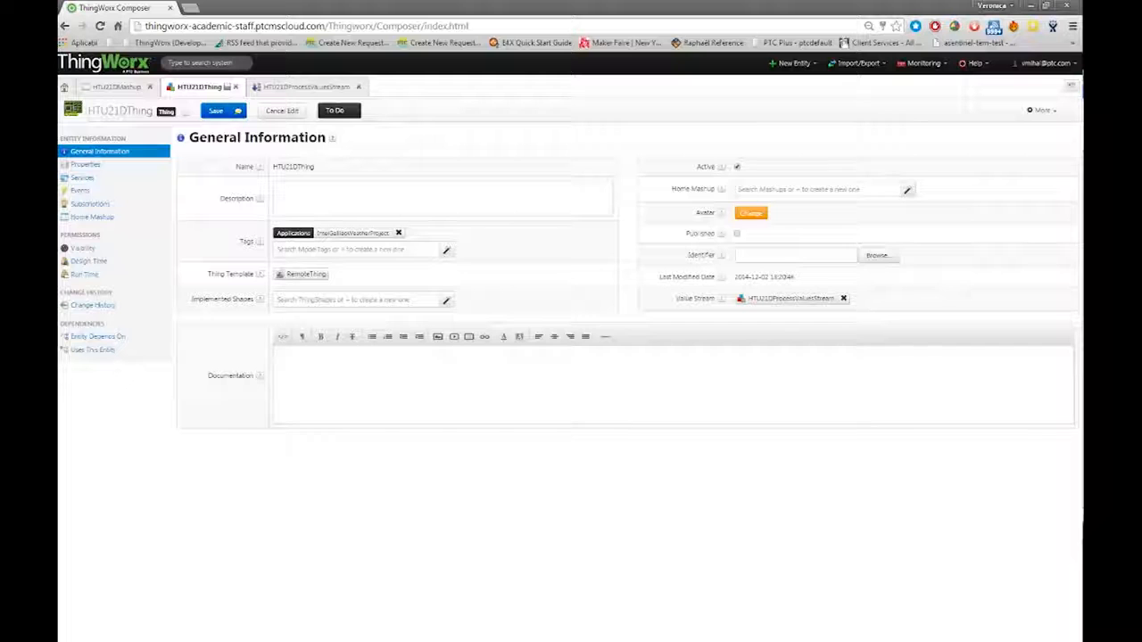
Enable the Logged aspect for the Temperature property of HTU21DThing
left_click(86, 165)
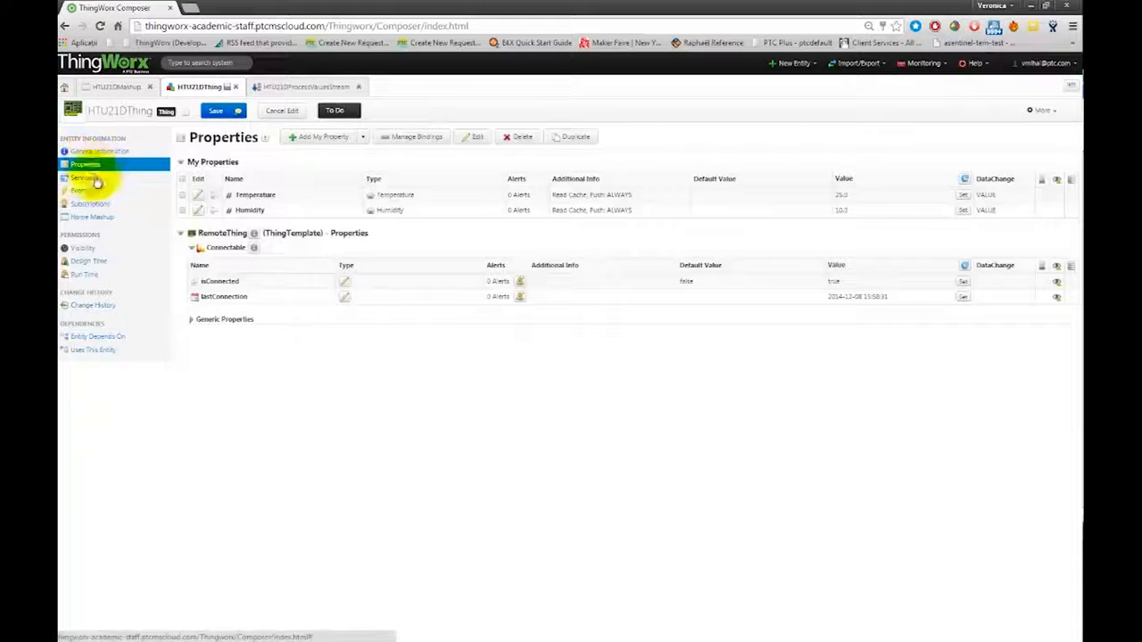
left_click(198, 194)
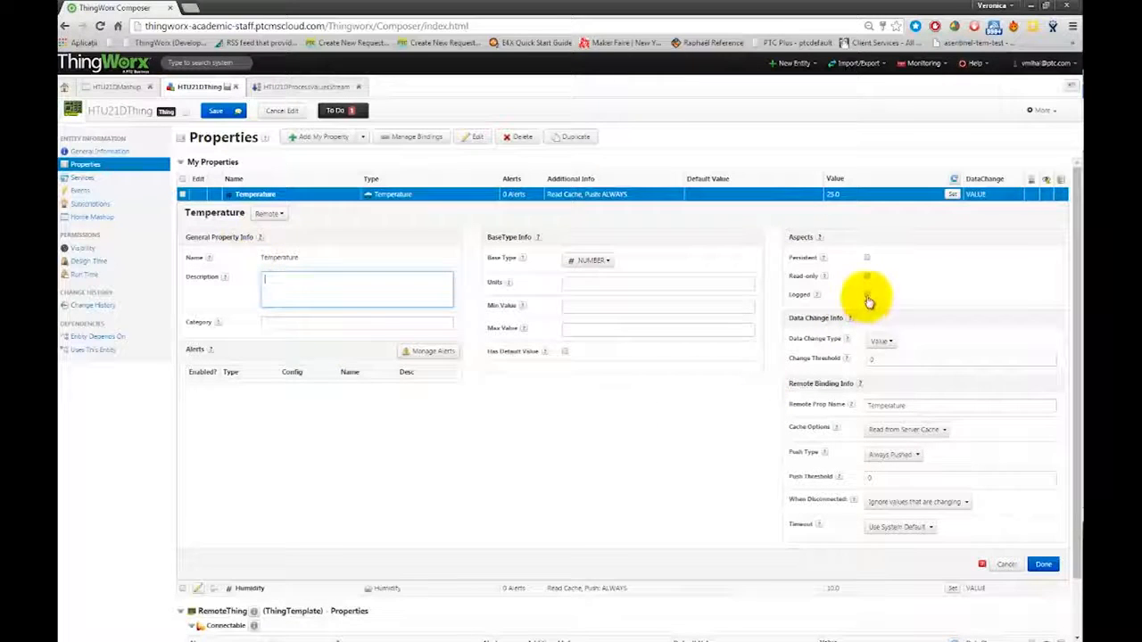
left_click(1044, 564)
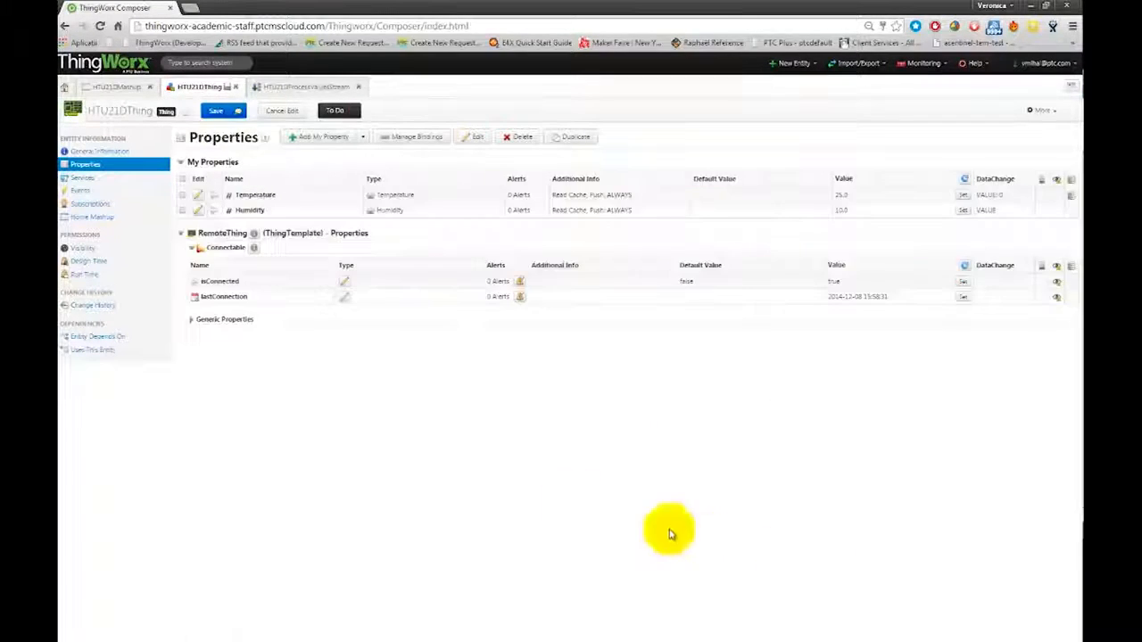
Enable the Logged aspect for the Humidity property and save HTU21DThing
left_click(198, 211)
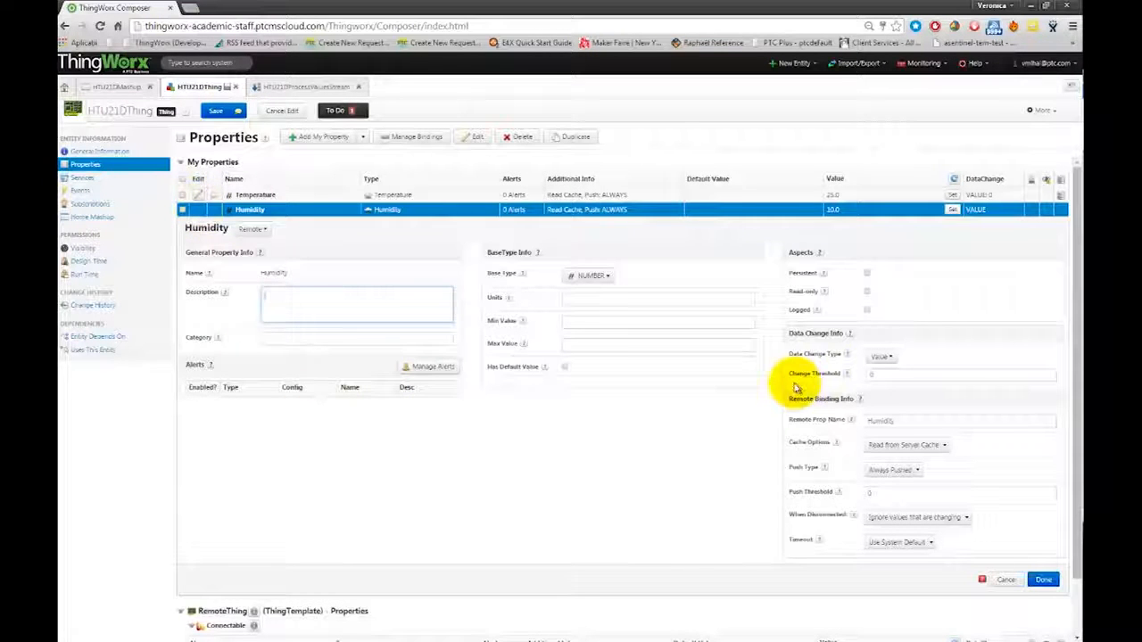
left_click(866, 310)
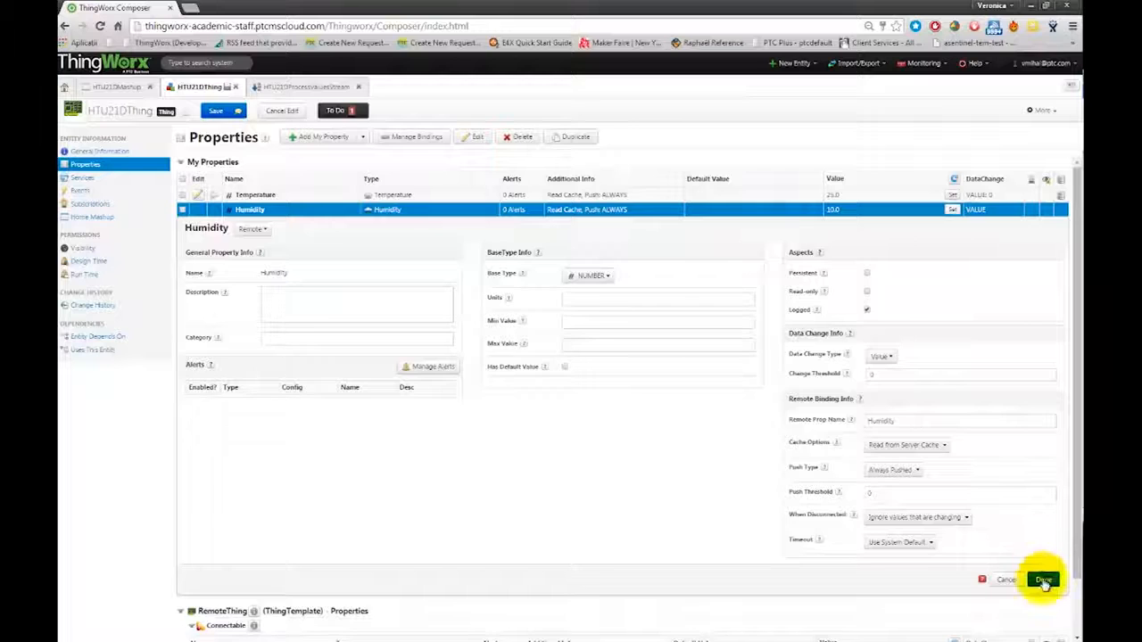
left_click(1044, 581)
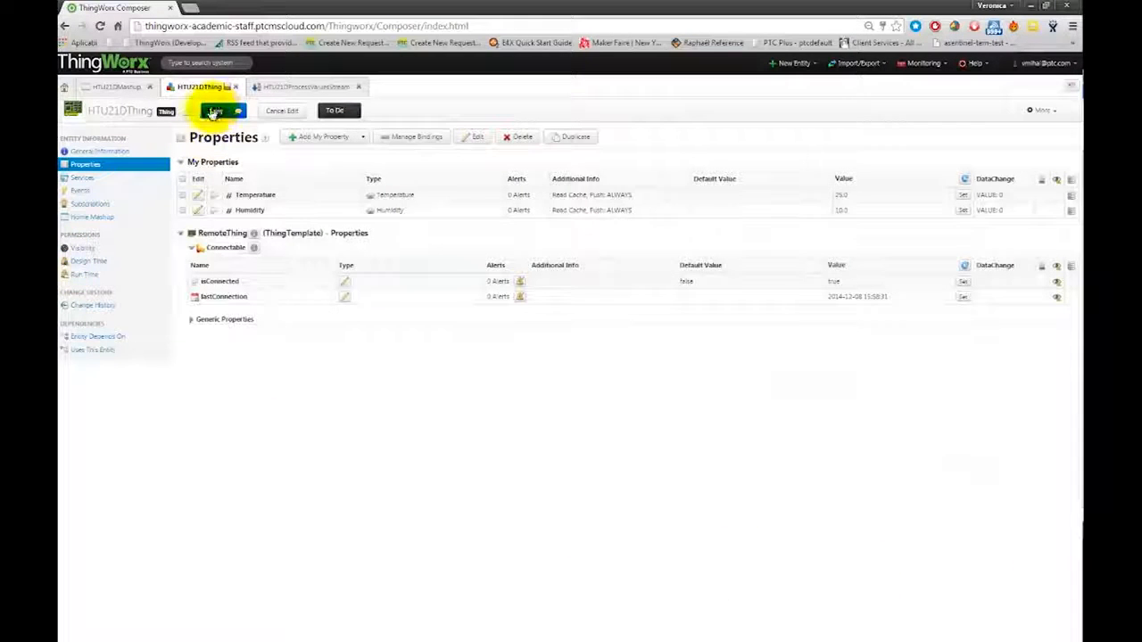
left_click(214, 111)
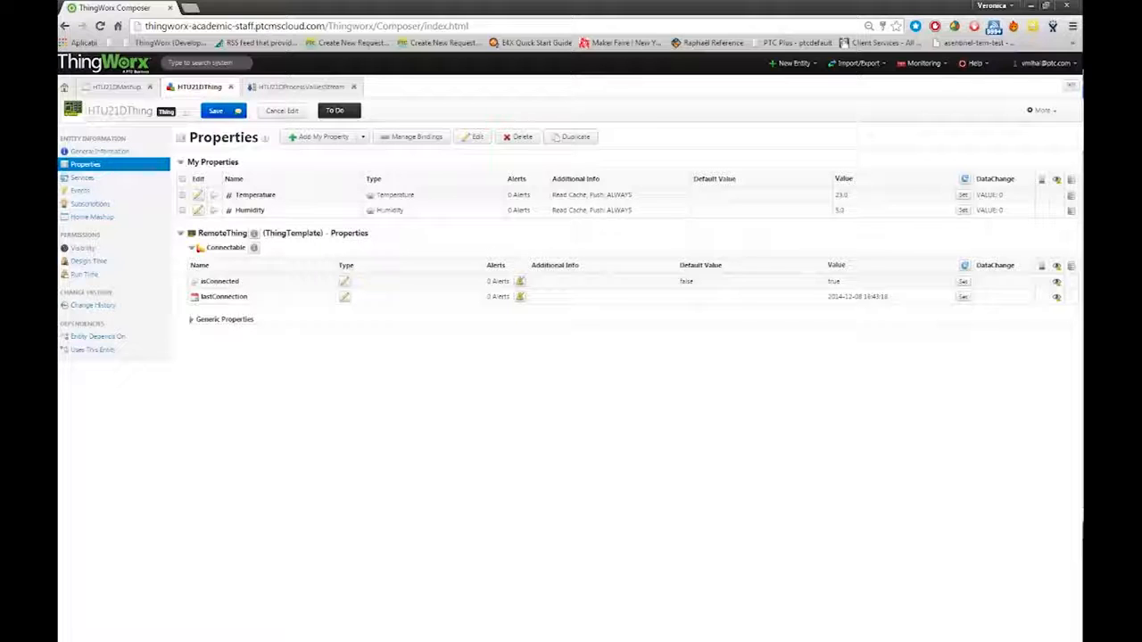
Add HTU21DThing's QueryPropertyHistory service to HTU21DMashup, loaded with the mashup, and expand its All Data fields
left_click(110, 89)
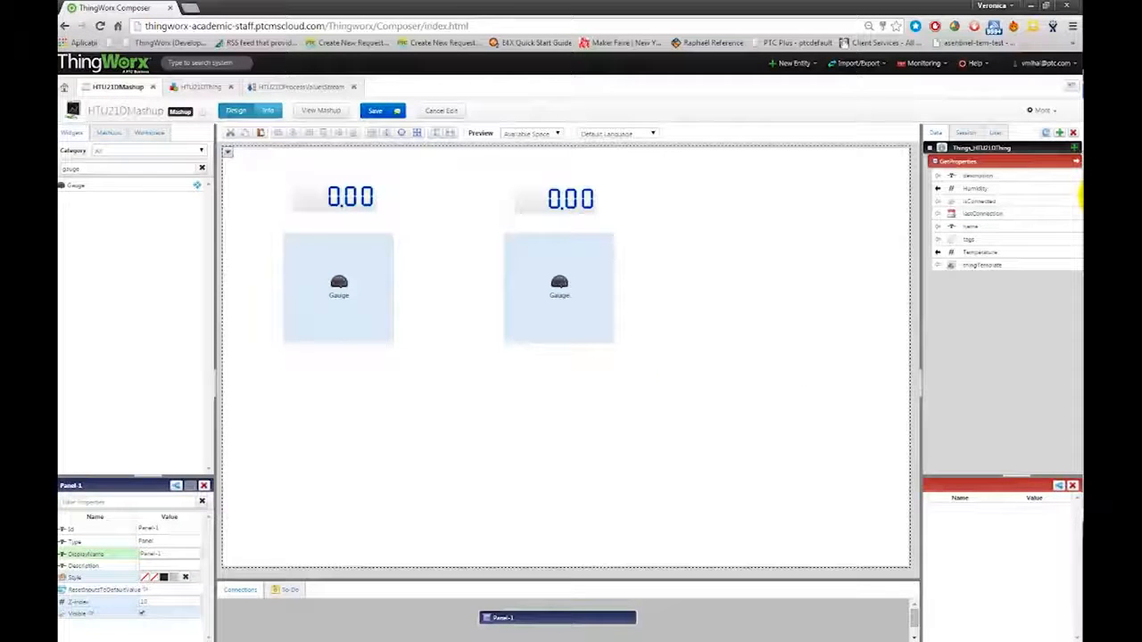
left_click(1075, 149)
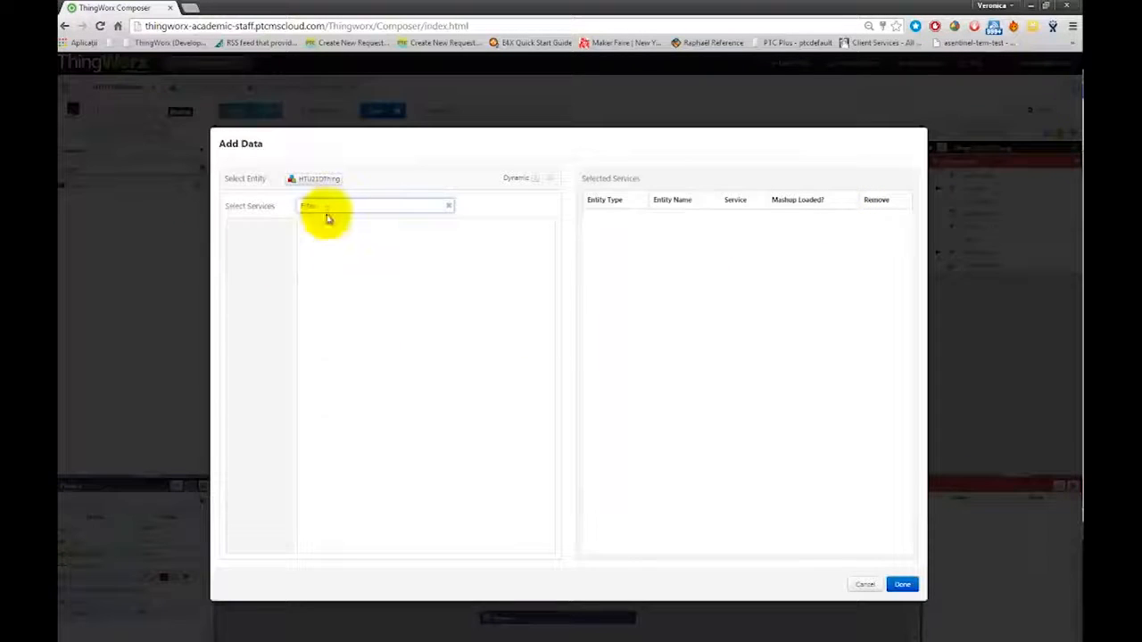
type("query")
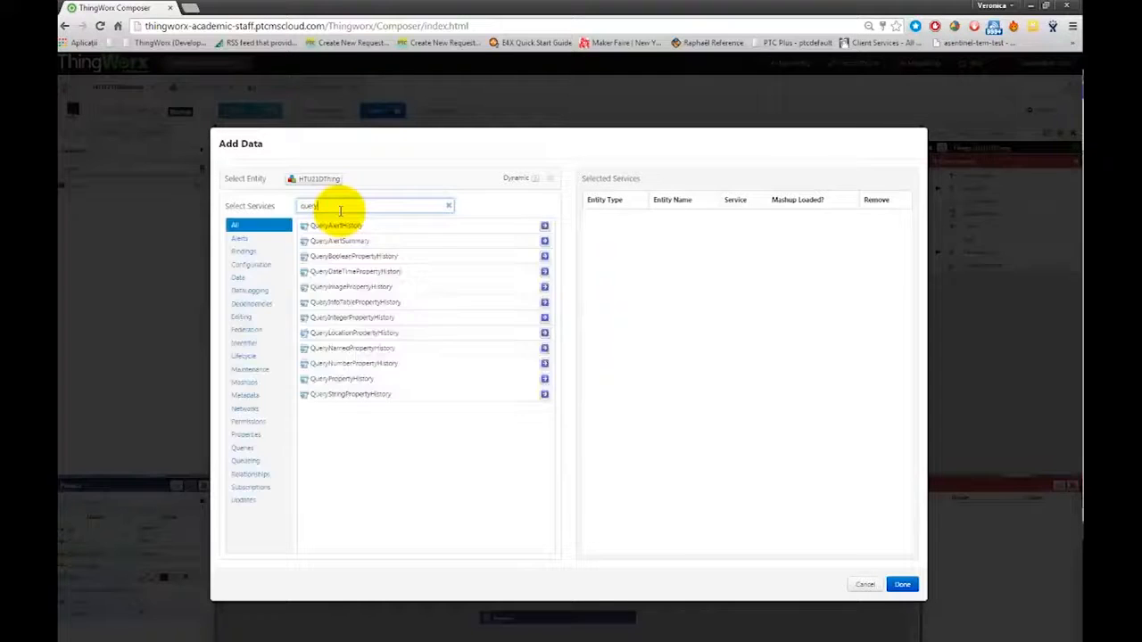
type("prop")
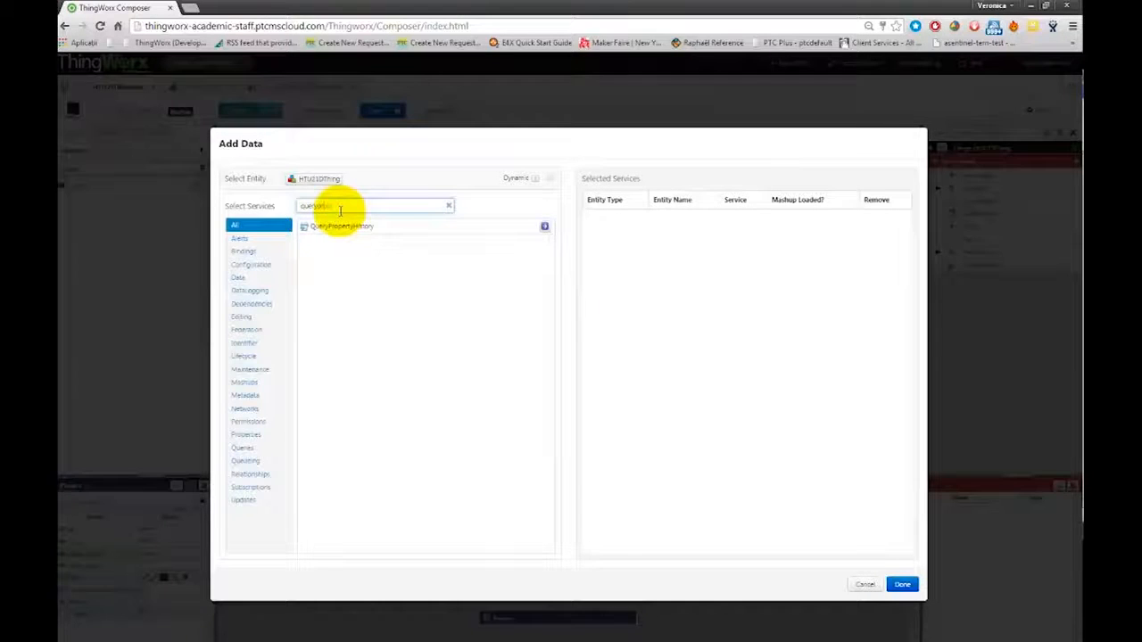
left_click(541, 228)
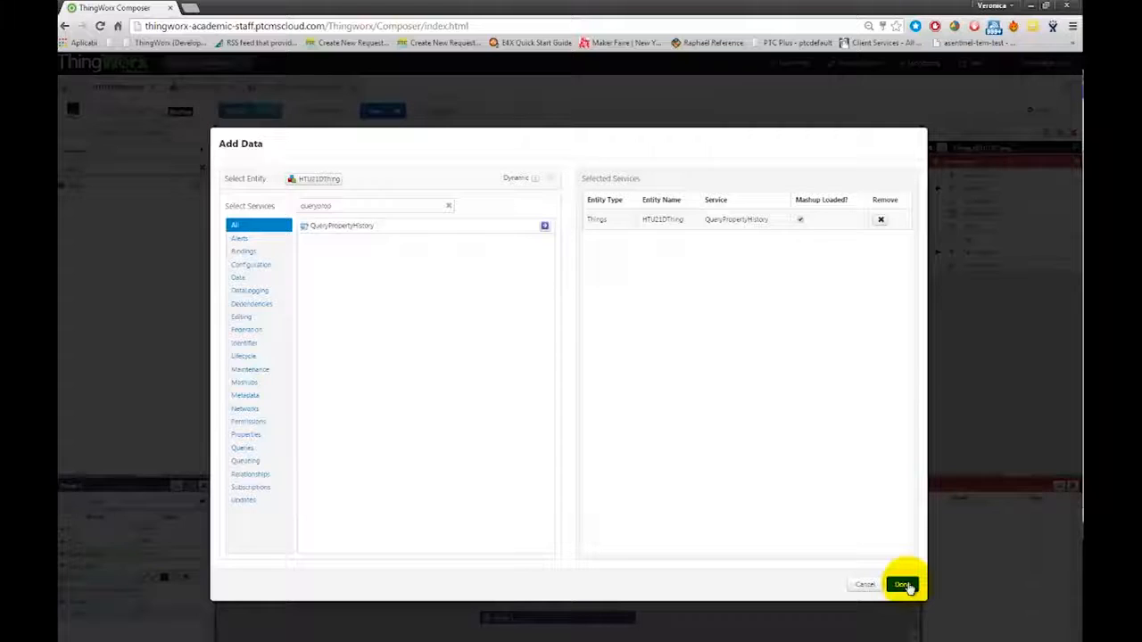
left_click(903, 584)
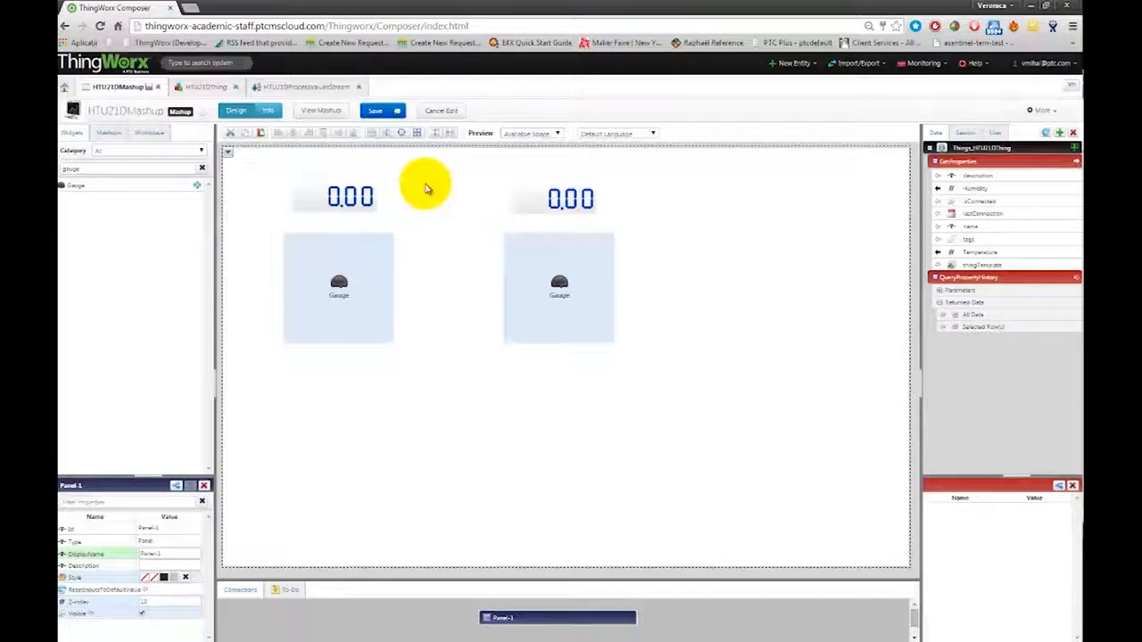
left_click(954, 317)
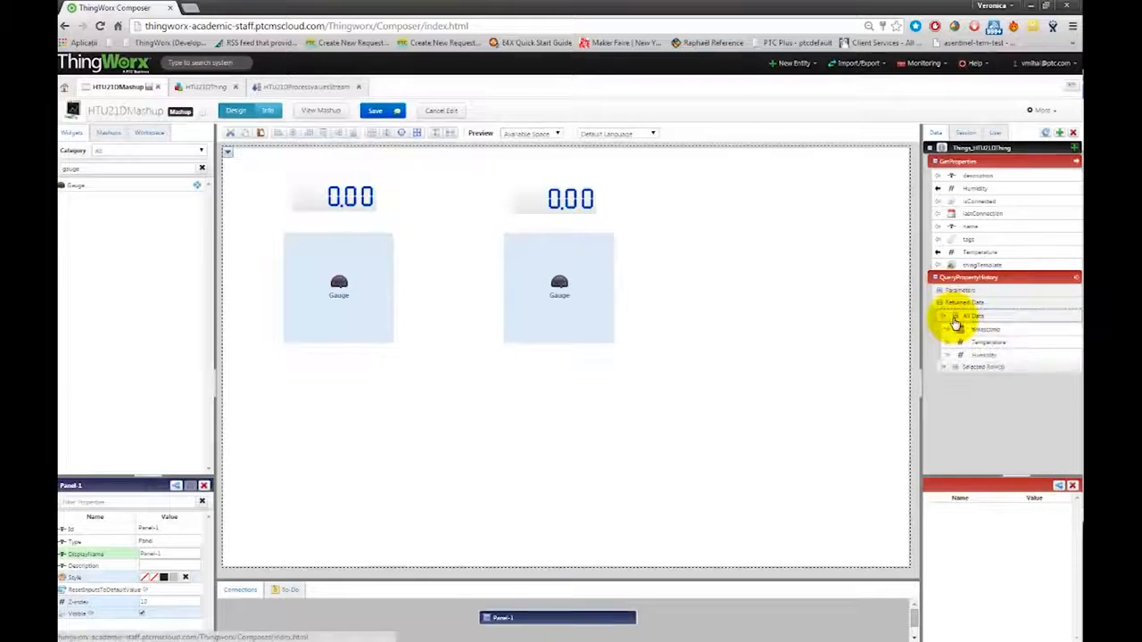
left_click(955, 368)
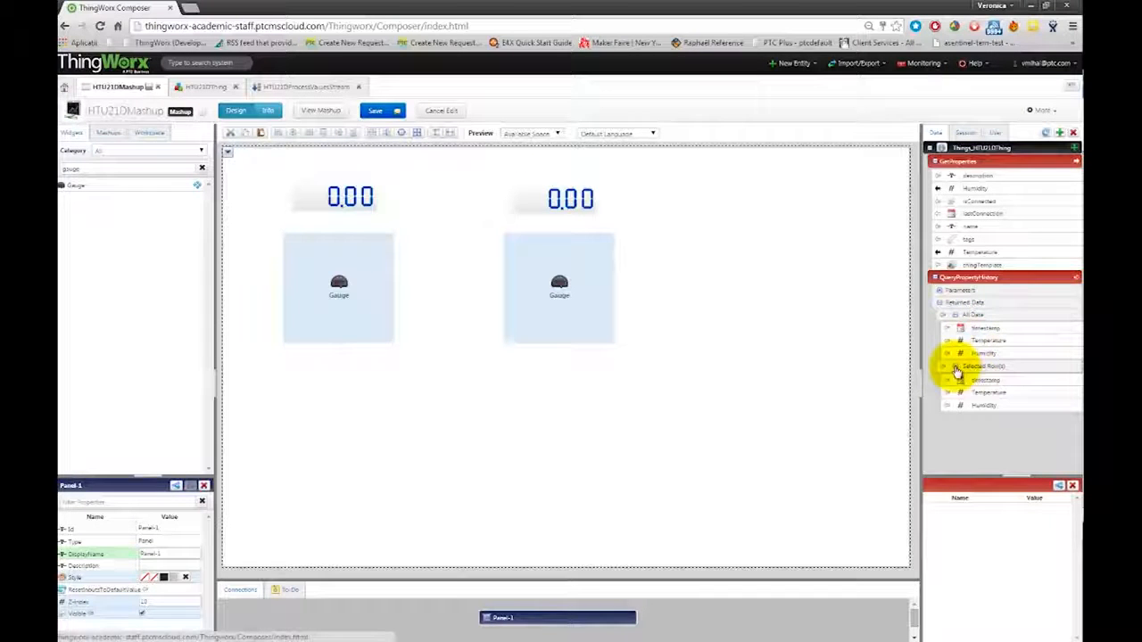
left_click(956, 367)
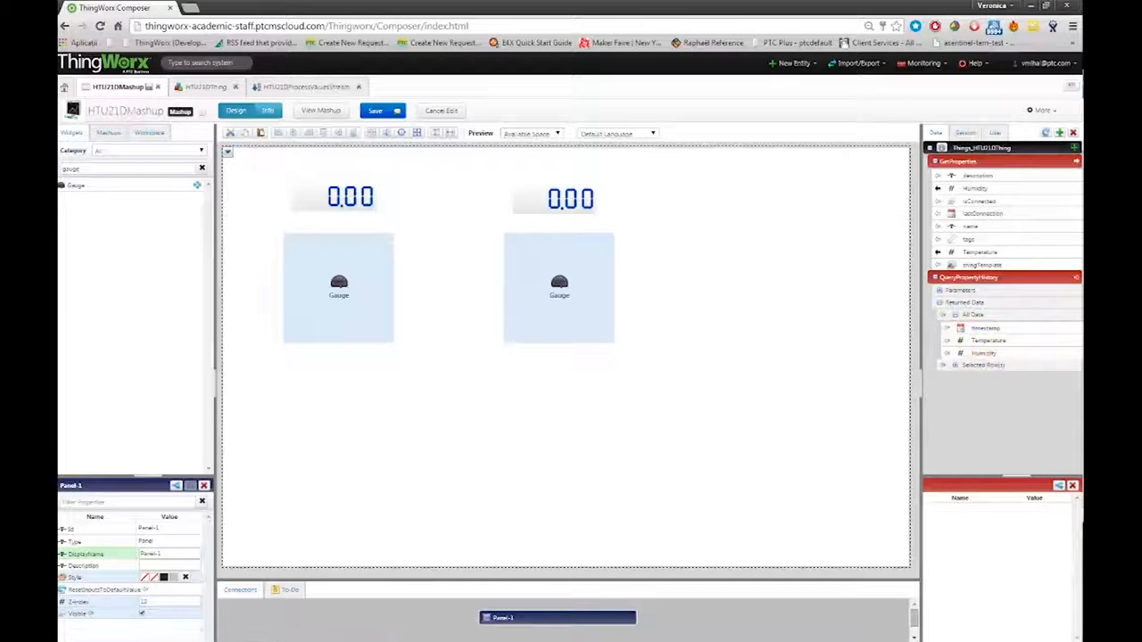
Place two equally sized Label Chart widgets side by side below the gauges and shift the second gauge with its display to the right
type("label")
left_click_drag(117, 169, 277, 402)
left_click_drag(630, 469, 511, 462)
left_click(469, 183)
left_click_drag(82, 198, 646, 402)
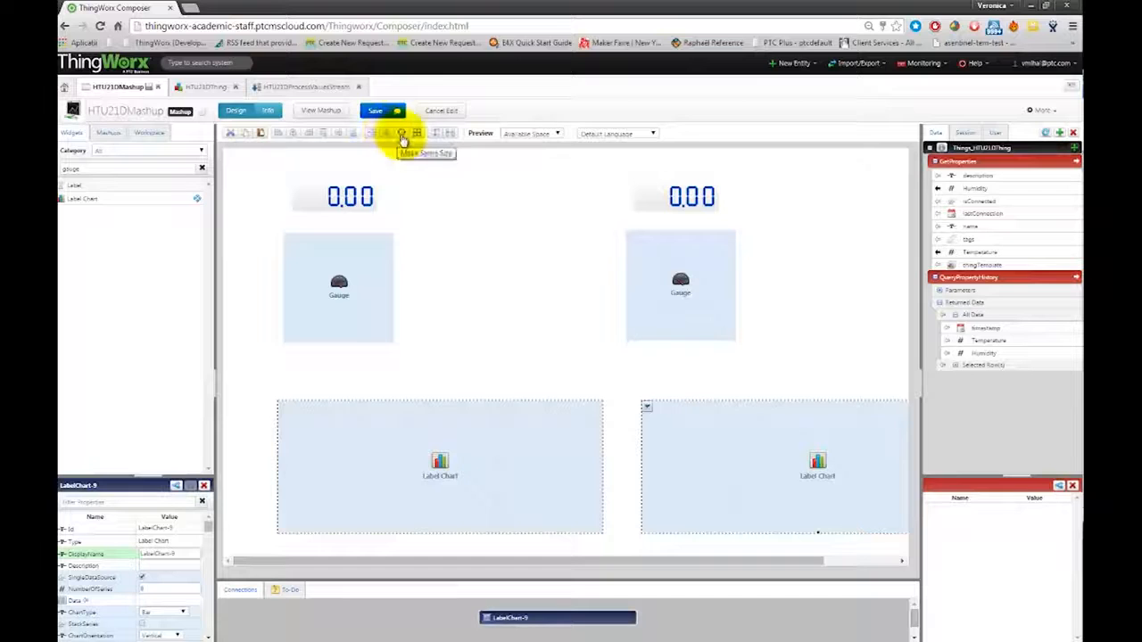
left_click(403, 135)
left_click(633, 543)
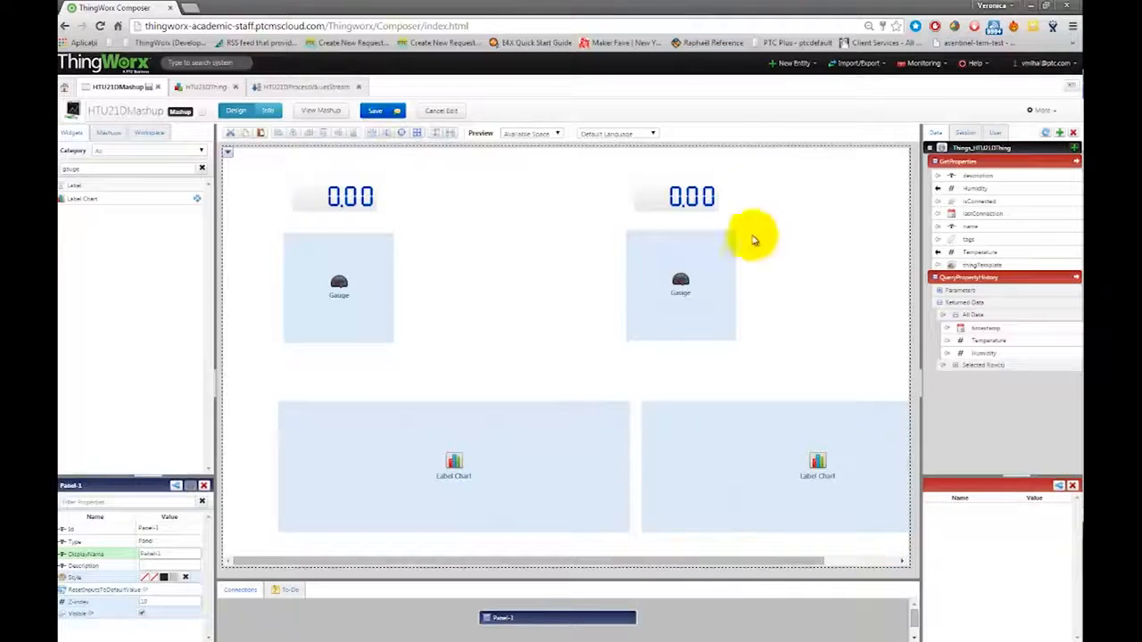
Bind QueryPropertyHistory's All Data to the Data property of both Label Charts and show the service's connections
left_click_drag(968, 316, 464, 428)
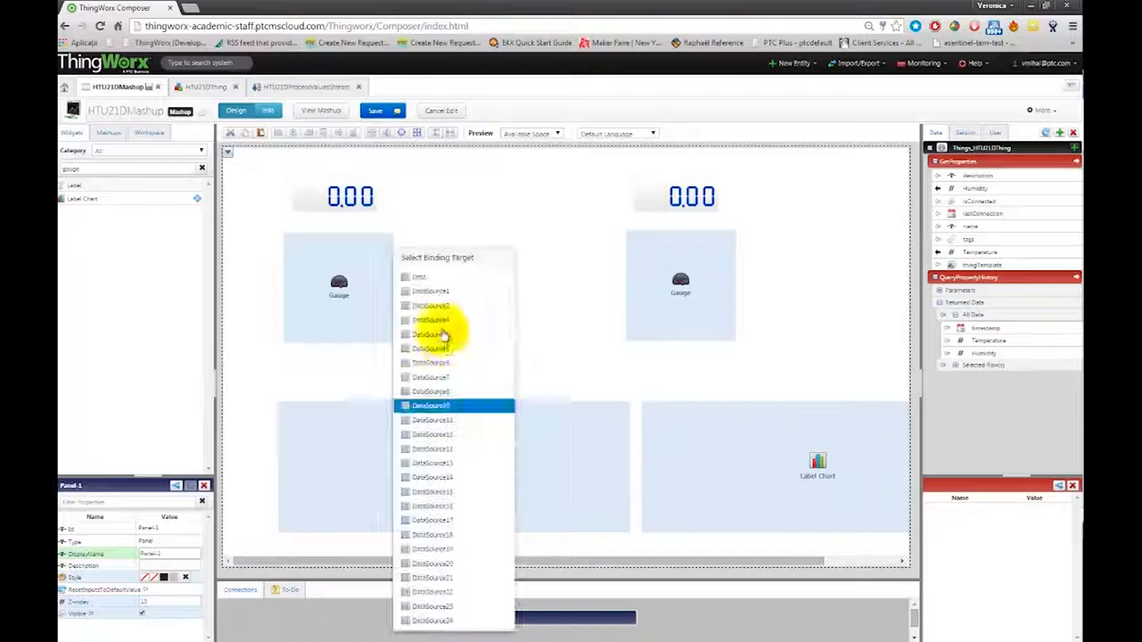
left_click(417, 279)
left_click_drag(973, 314, 714, 429)
left_click(776, 278)
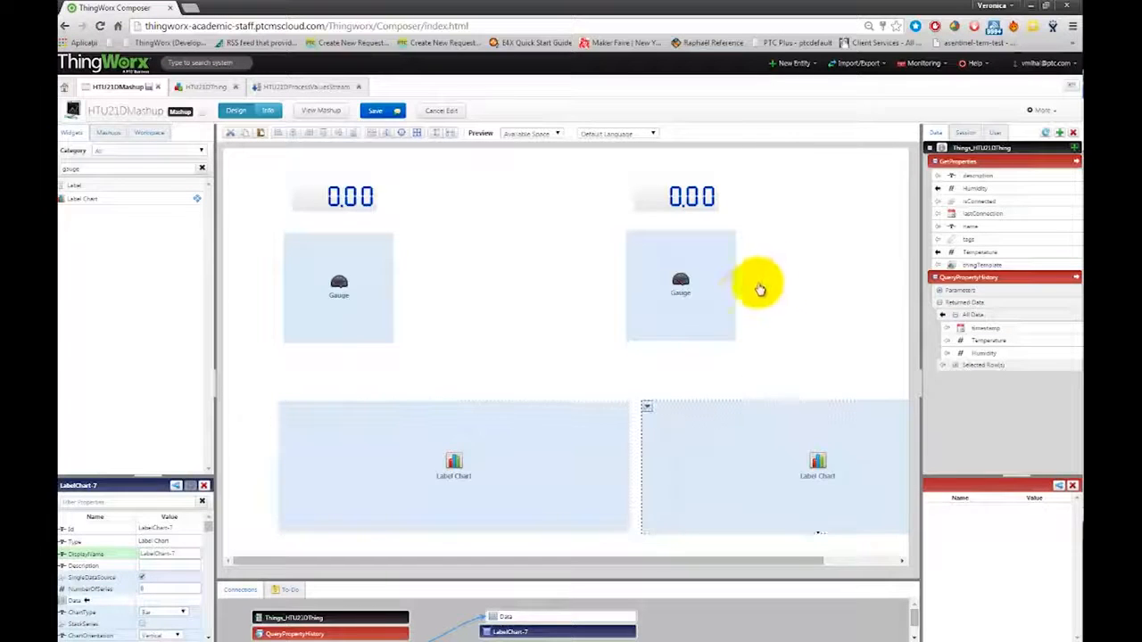
left_click(523, 441)
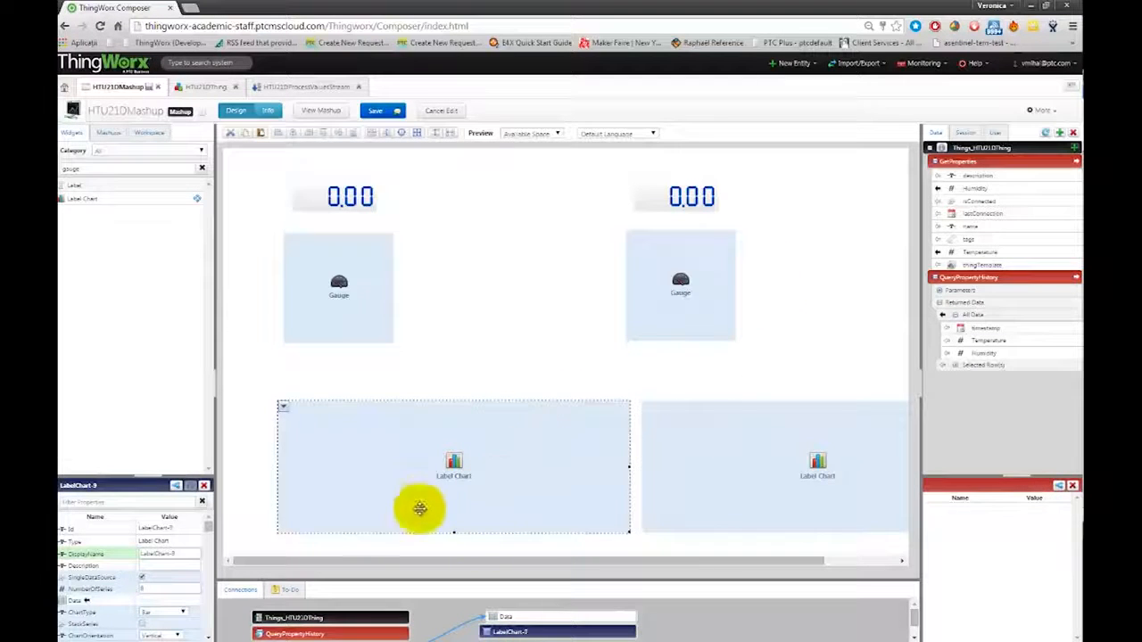
left_click(969, 278)
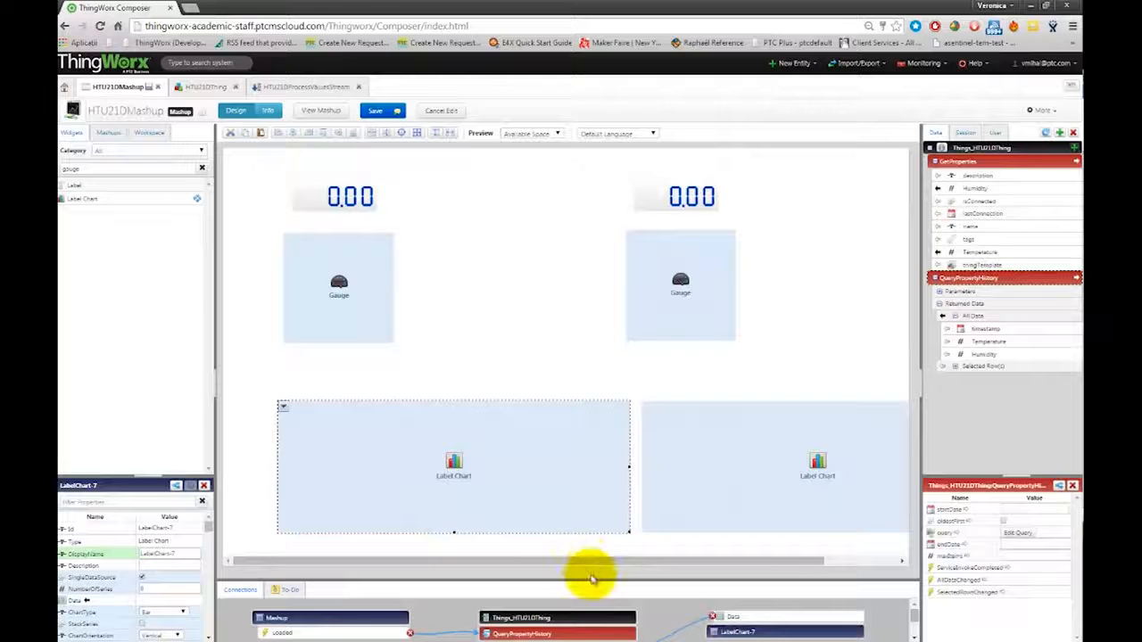
Set the first Label Chart's ChartType to Line/Marker
left_click_drag(592, 580, 592, 472)
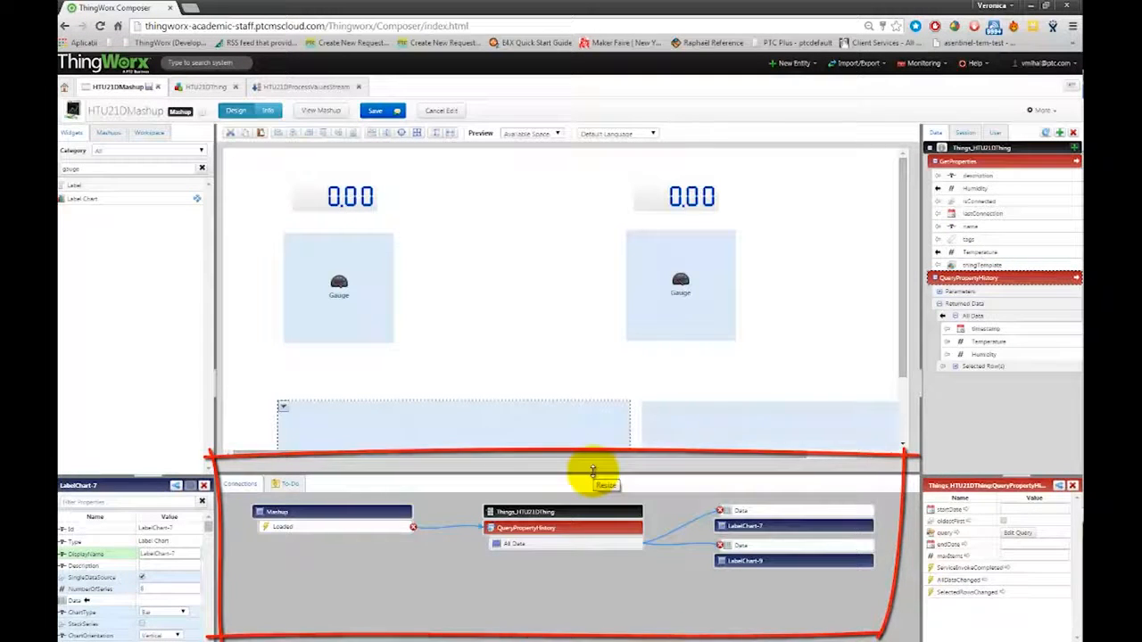
left_click_drag(598, 499, 599, 543)
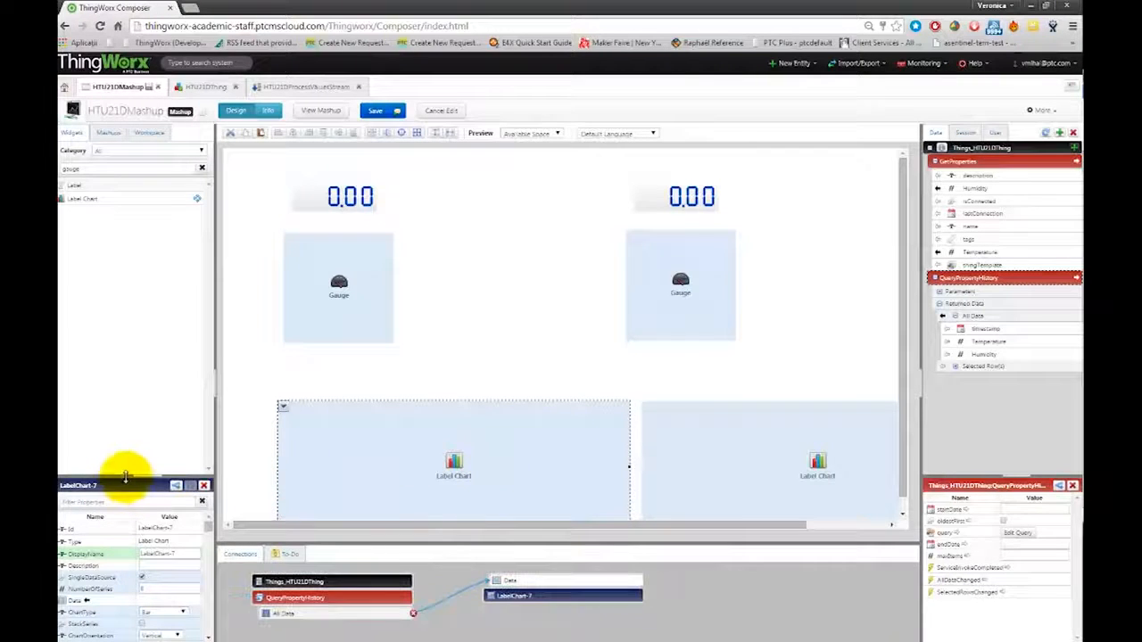
left_click_drag(128, 468, 152, 369)
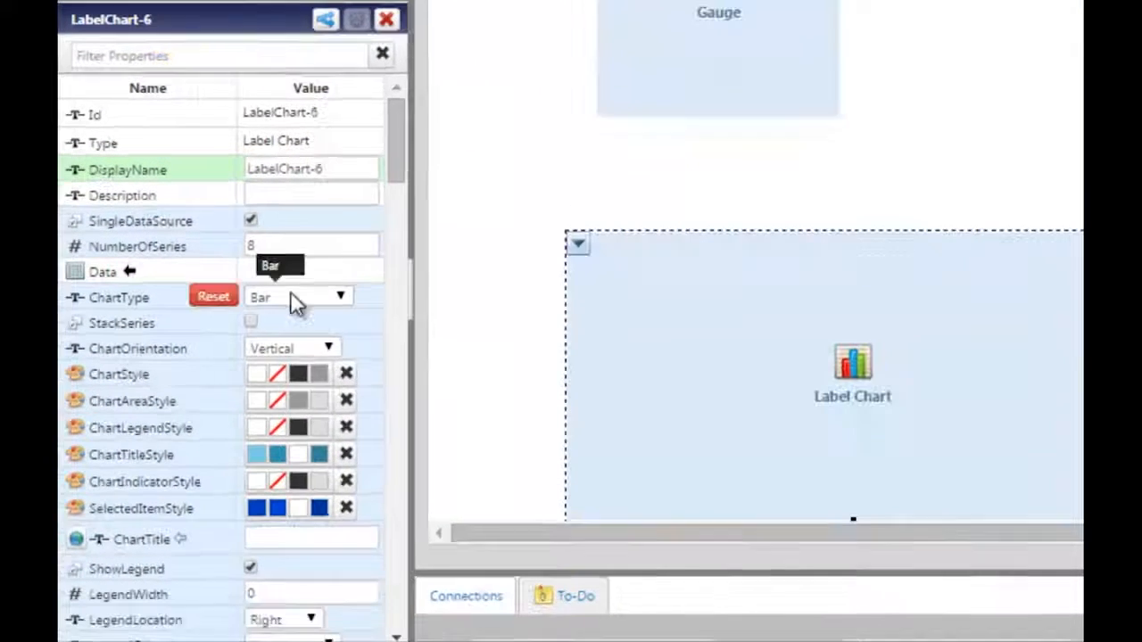
left_click(291, 298)
left_click(301, 348)
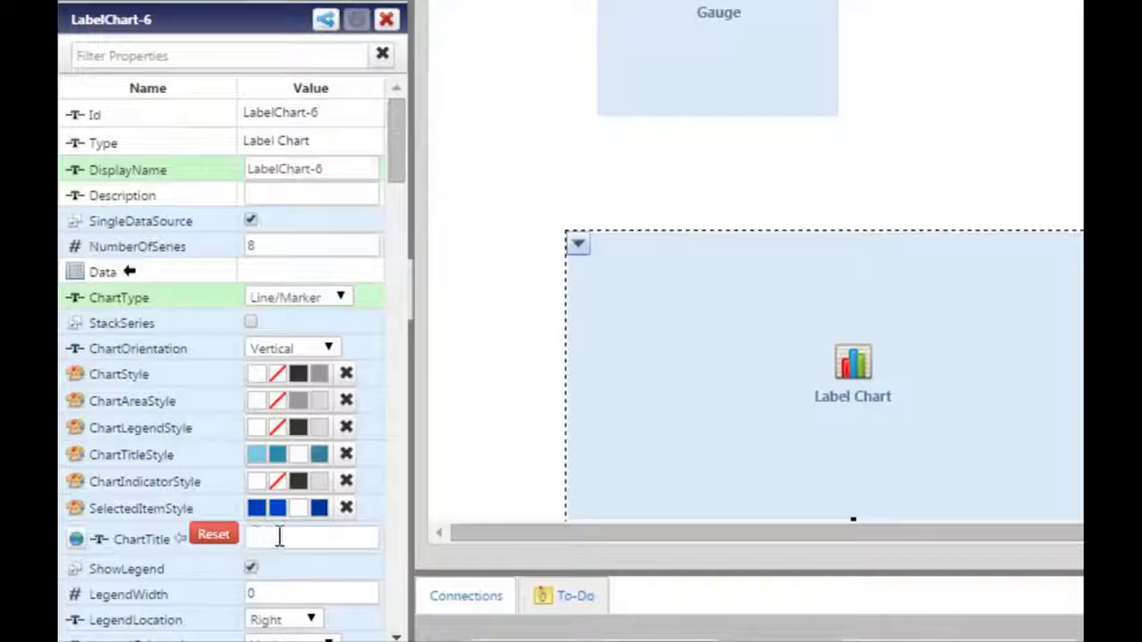
Set the first chart's XAxisField to timestamp, with XAxisFormat hh:mm:ss a and XAxisLabelType Date/Time
left_click(330, 595)
scroll(340, 594, "down", 2)
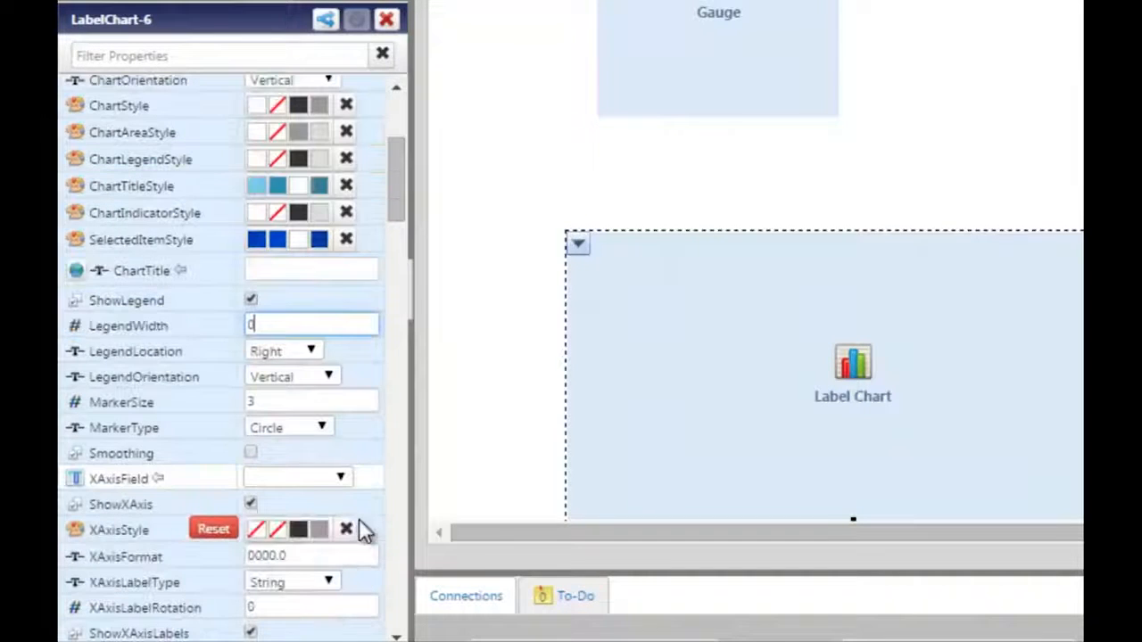
left_click(314, 480)
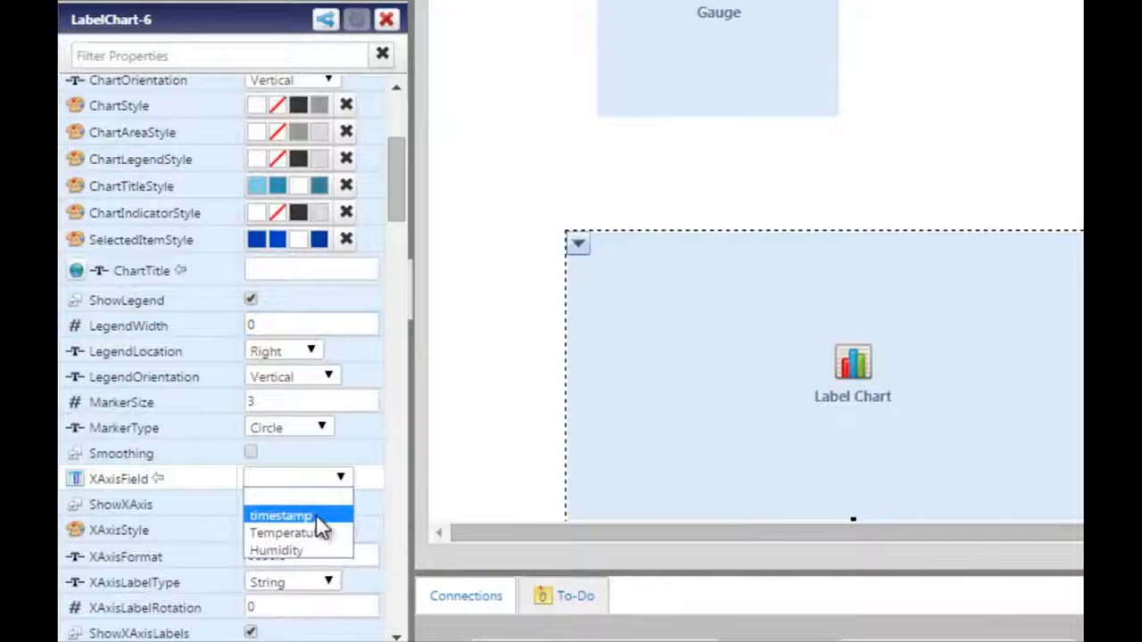
left_click(315, 515)
scroll(379, 491, "down", 1)
left_click(185, 427)
type(":mm:ss a")
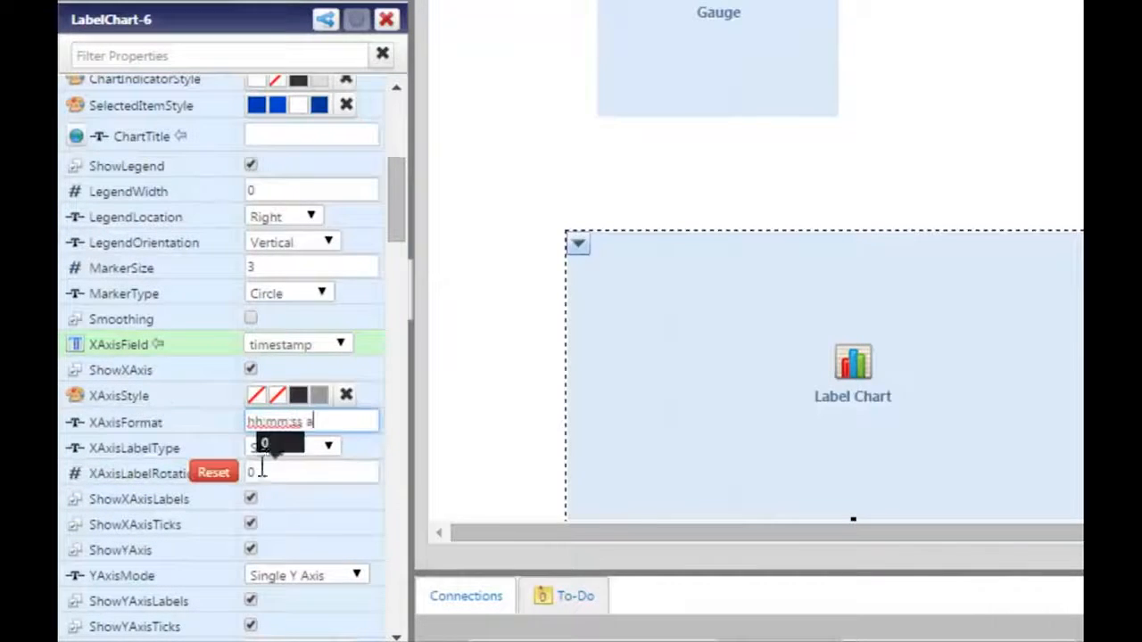
left_click(284, 449)
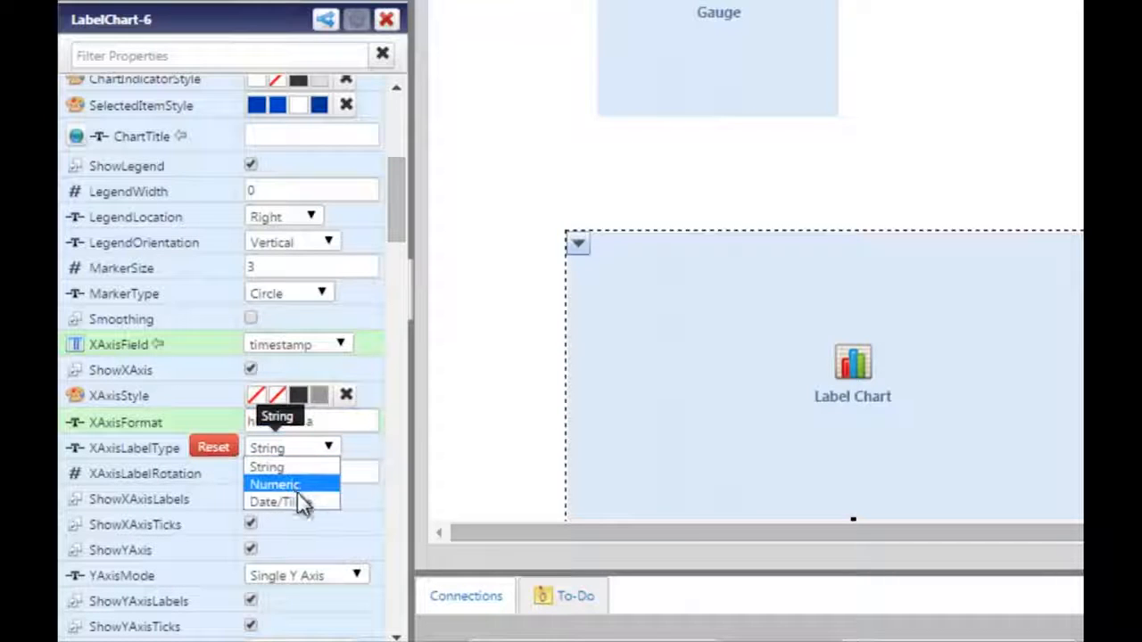
left_click(299, 501)
Set the first chart's DataField1 to Temperature and its DataLabel1 to Temperature
scroll(330, 522, "down", 5)
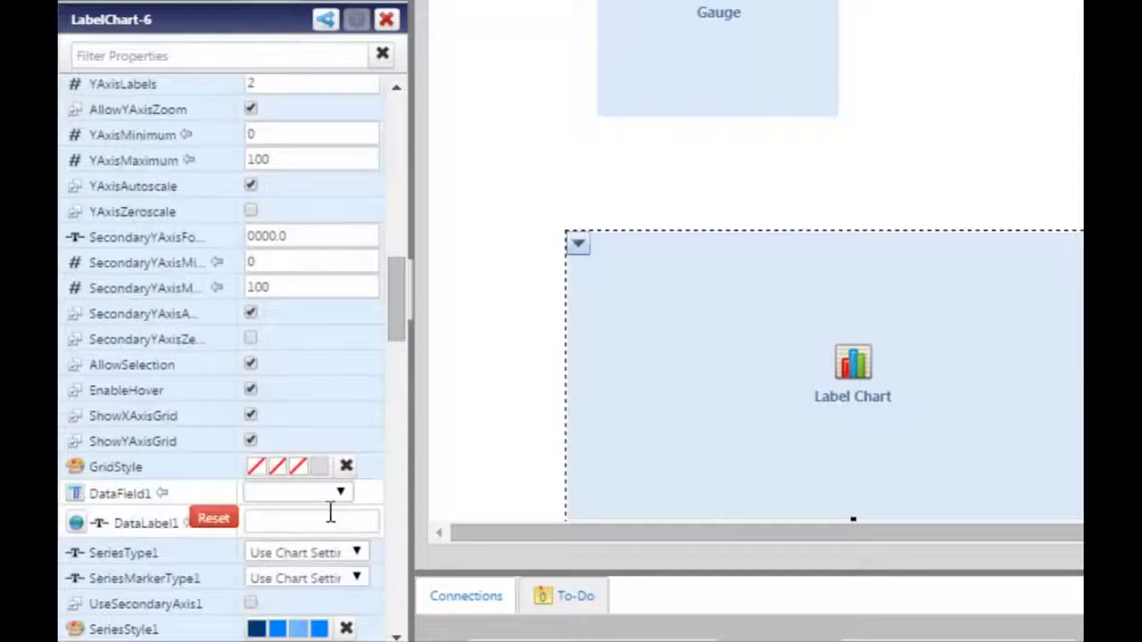
scroll(328, 513, "down", 3)
left_click(303, 358)
left_click(303, 396)
left_click(306, 387)
type("Temperature")
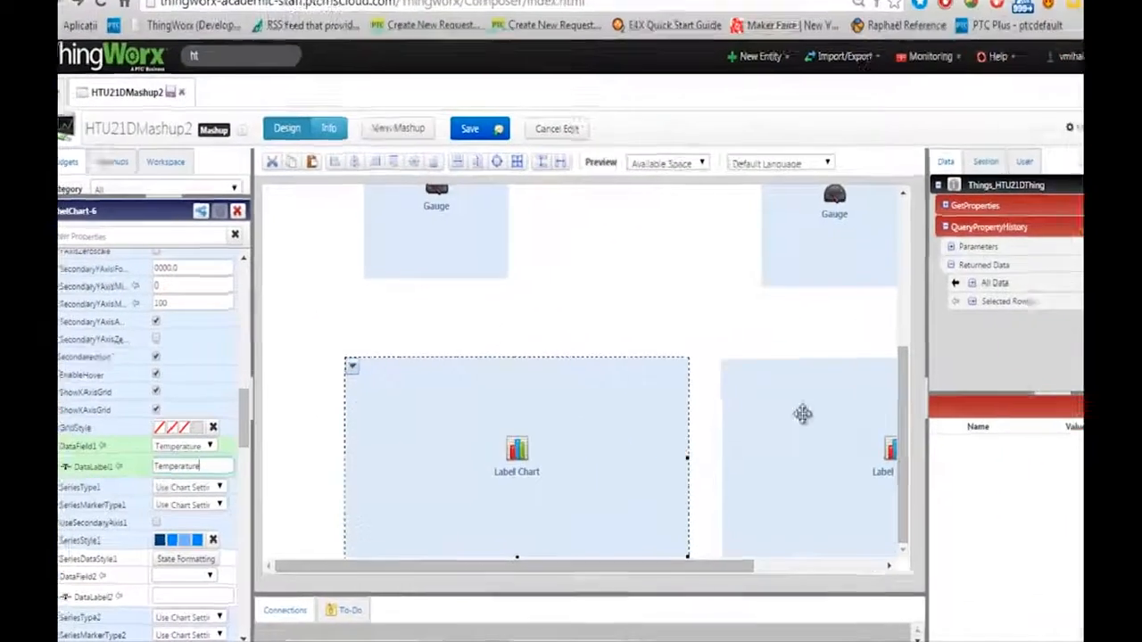
Set the second Label Chart's ChartType to Line/Marker
left_click(1071, 384)
left_click(259, 296)
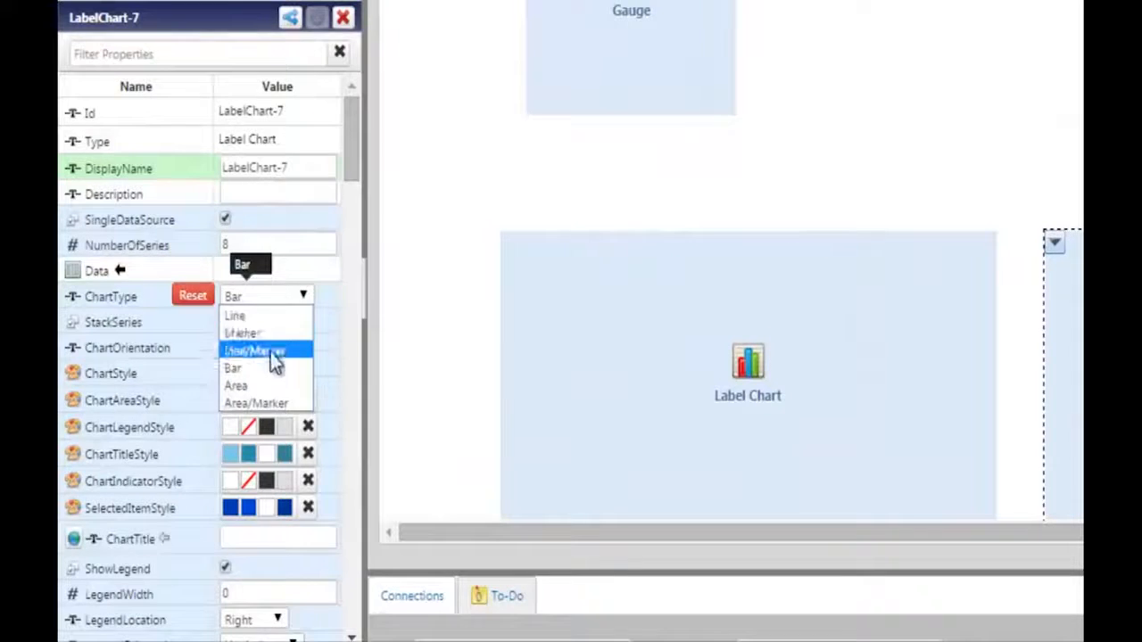
left_click(273, 349)
Set the second chart's XAxisField to timestamp, with XAxisFormat hh:mm:ss a and XAxisLabelType Date/Time
scroll(275, 272, "down", 3)
left_click(266, 479)
left_click(284, 518)
type("hh:mm:ss a")
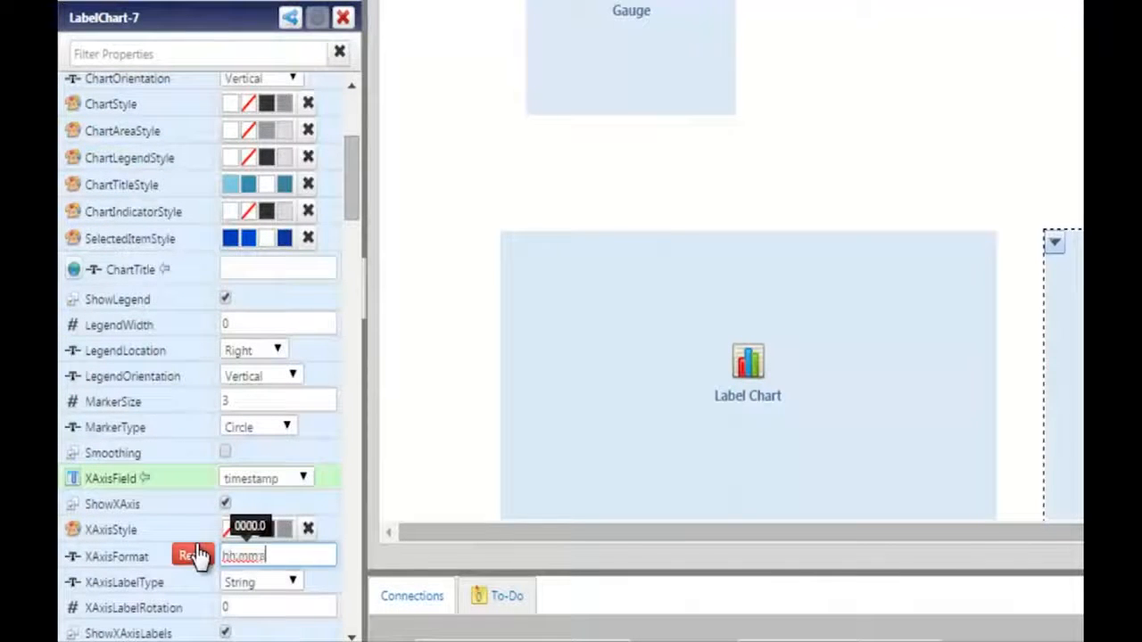
left_click(268, 581)
left_click(279, 634)
Choose Humidity as the second Label Chart's DataField1
scroll(344, 574, "down", 10)
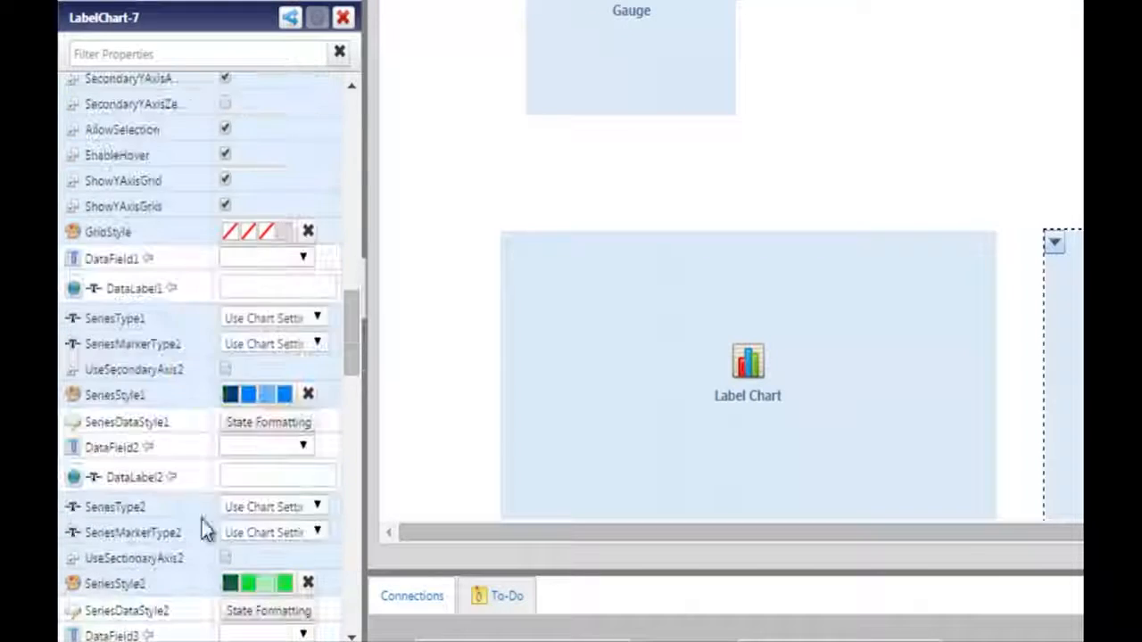
left_click(282, 256)
left_click(288, 294)
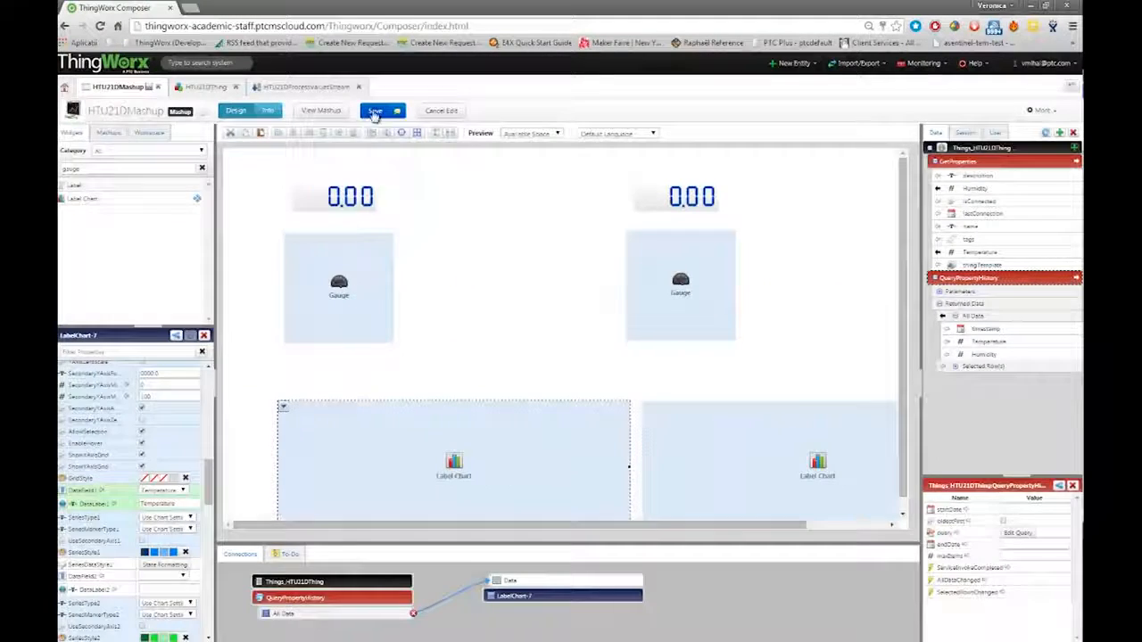
Save HTU21DMashup and view the running mashup
left_click(373, 113)
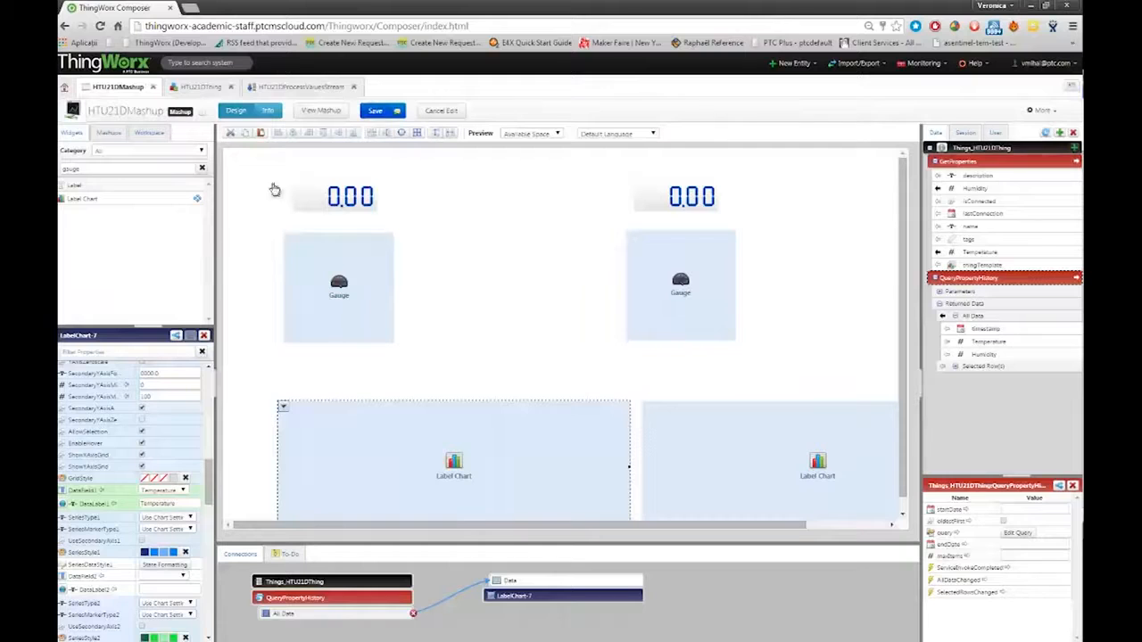
left_click(316, 113)
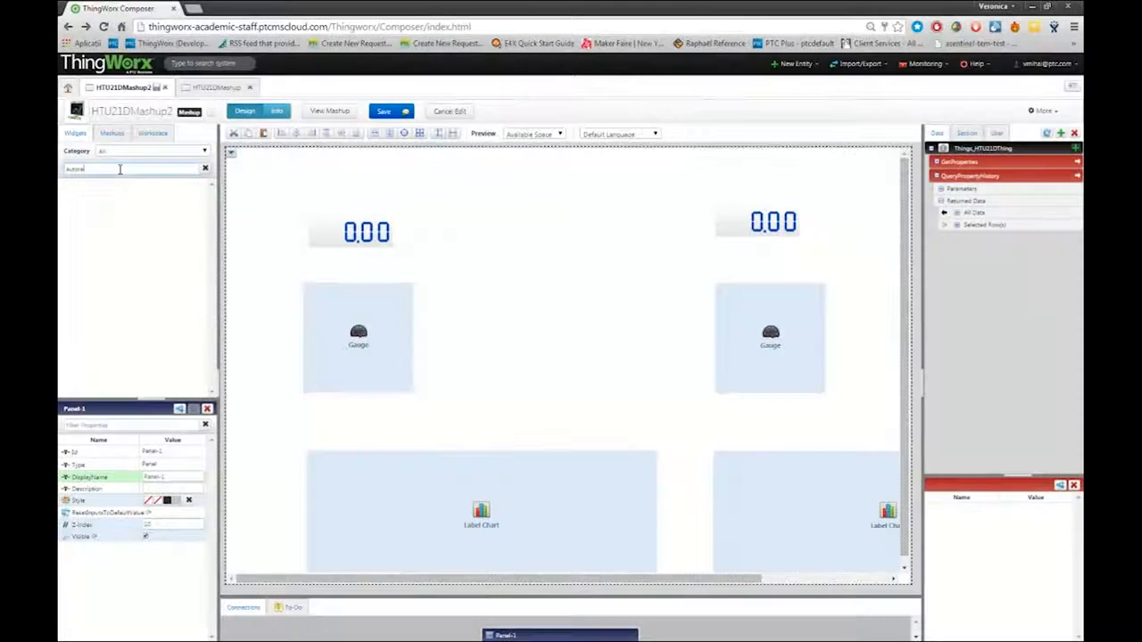
Find the Auto Refresh widget with the filter "auto", place it between the first gauge and its chart, and set its RefreshInterval to 5
key("BackSpace")
key("BackSpace")
key("BackSpace")
key("BackSpace")
key("BackSpace")
key("BackSpace")
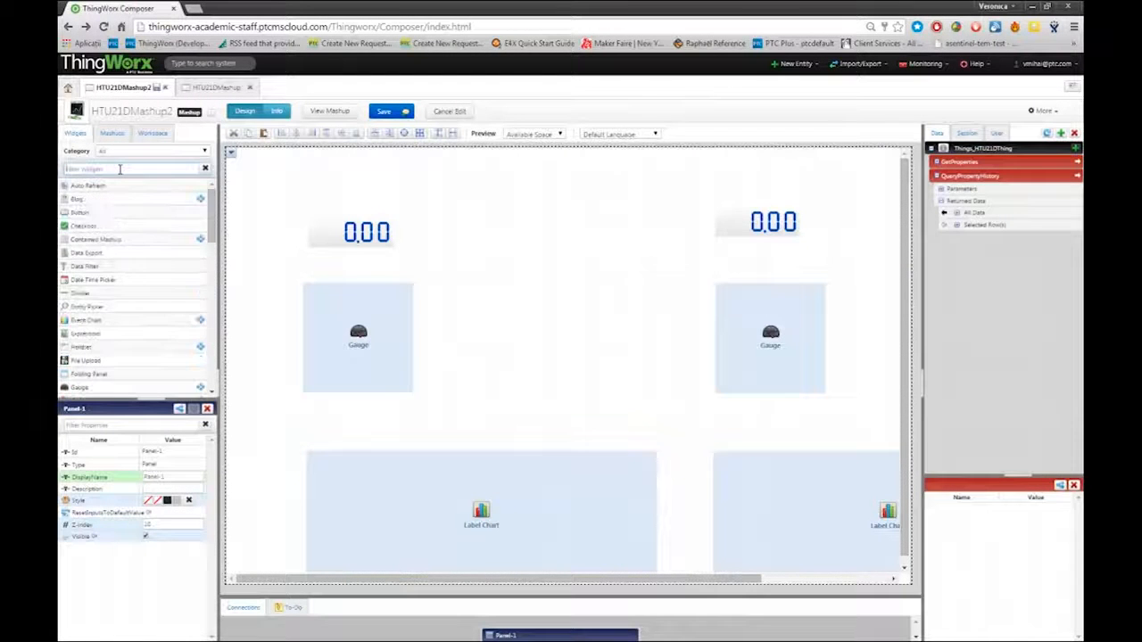
type("auto")
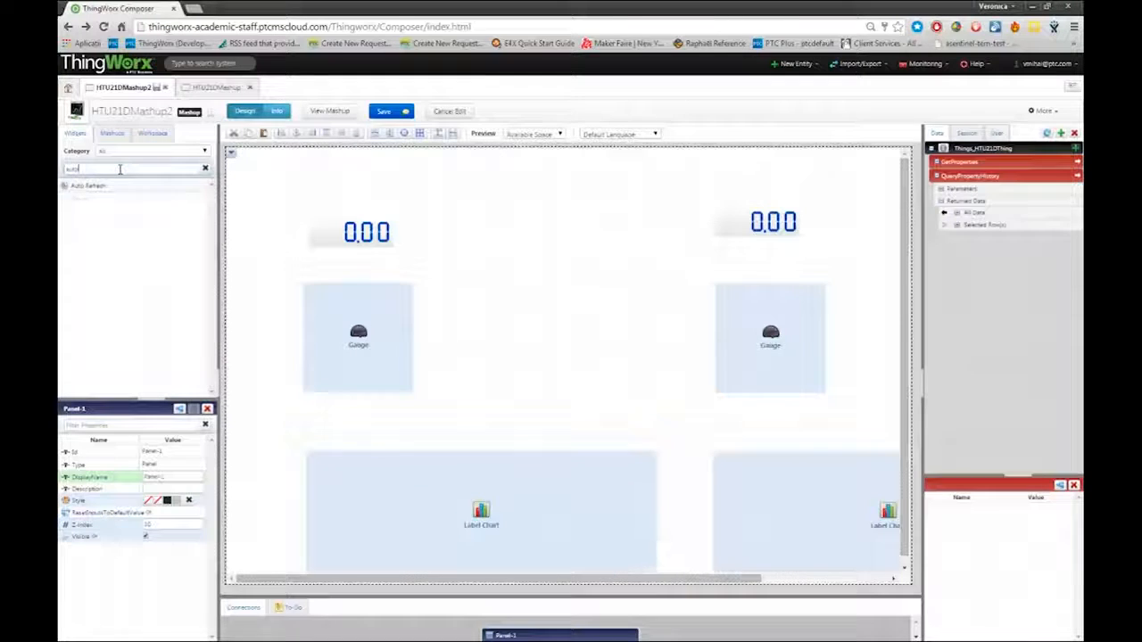
left_click(116, 185)
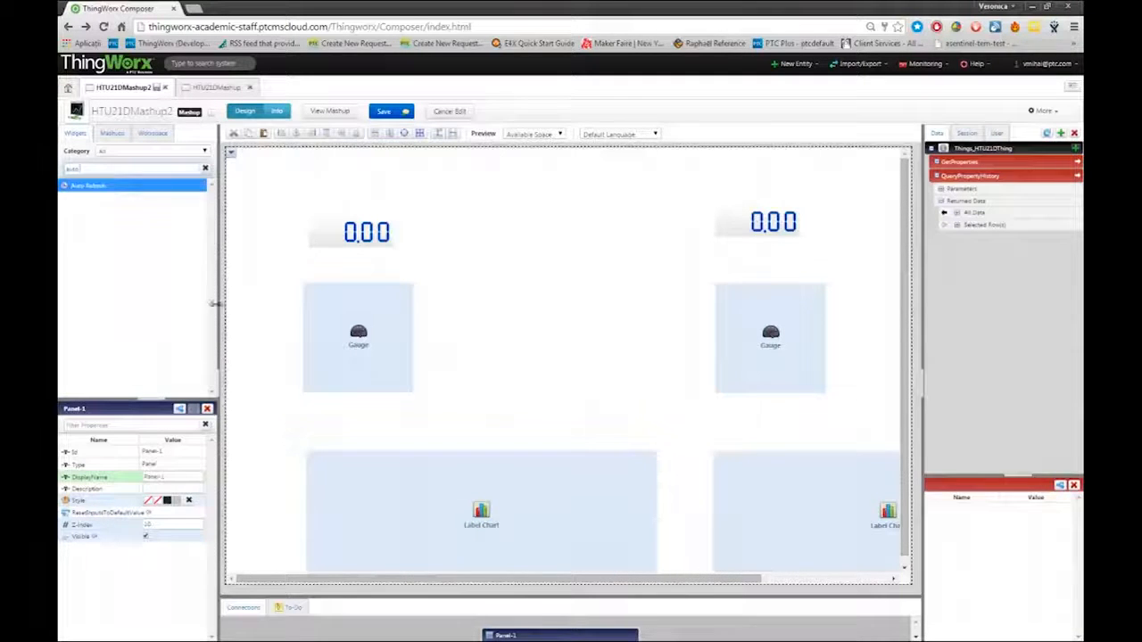
left_click_drag(311, 416, 311, 417)
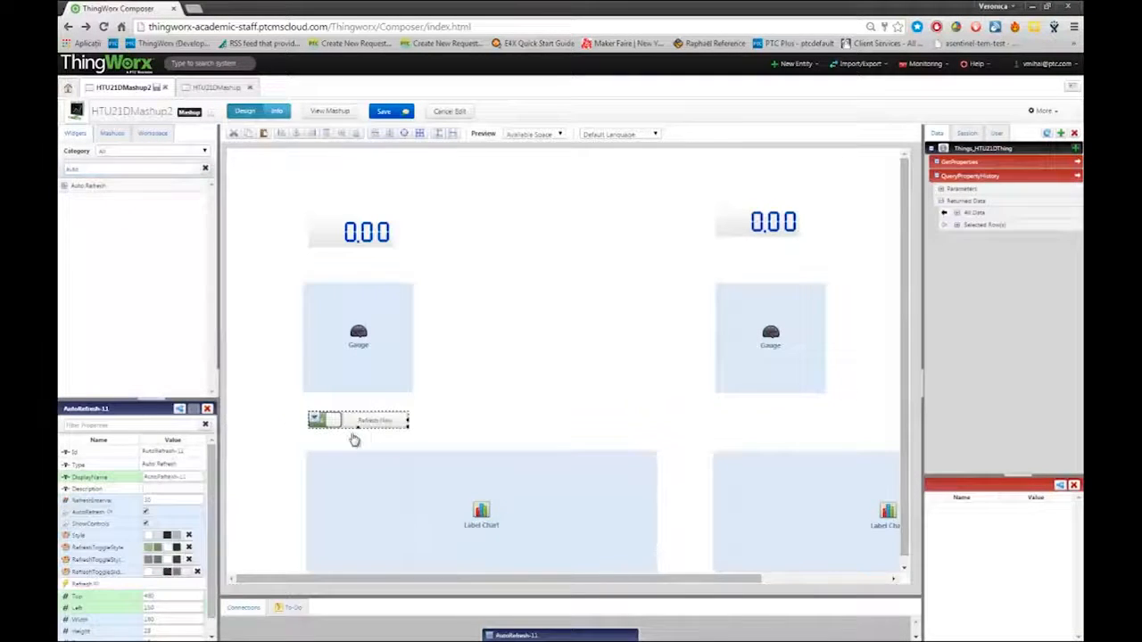
left_click(147, 500)
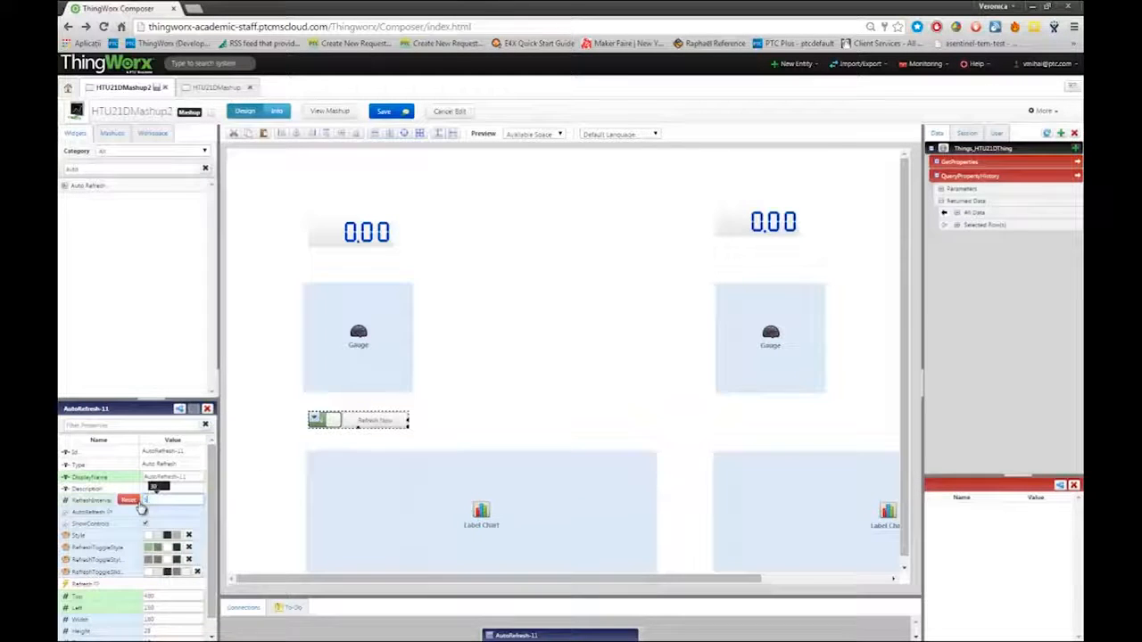
Bind the Auto Refresh widget's Refresh event to the GetProperties and QueryPropertyHistory services and show its connections
left_click(310, 424)
left_click_drag(335, 448, 941, 164)
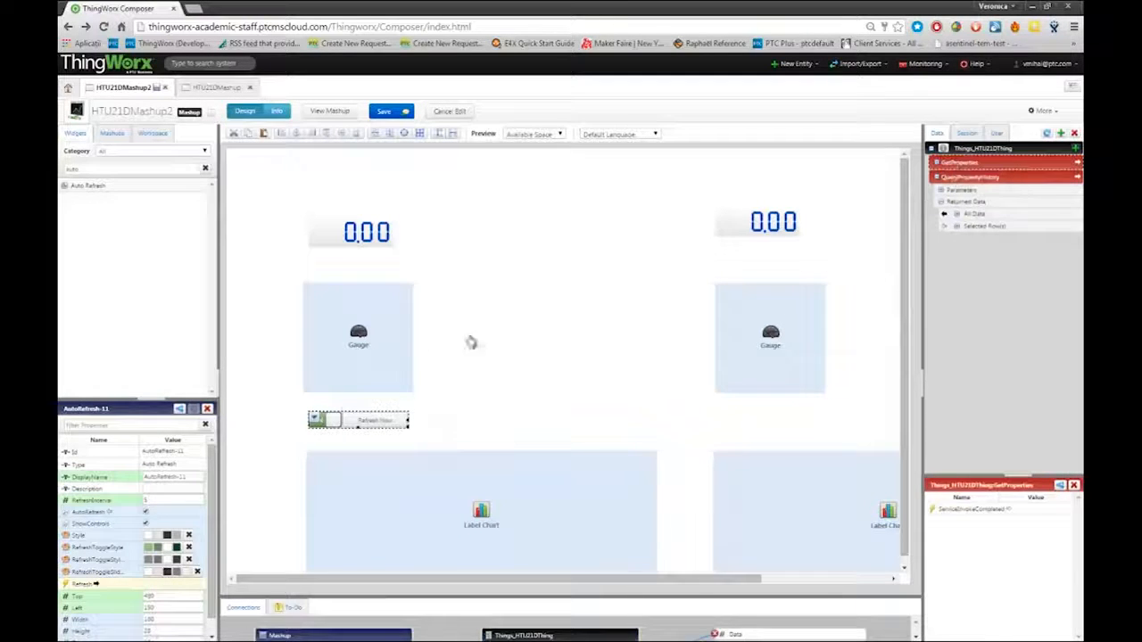
left_click(318, 420)
left_click_drag(345, 446, 967, 180)
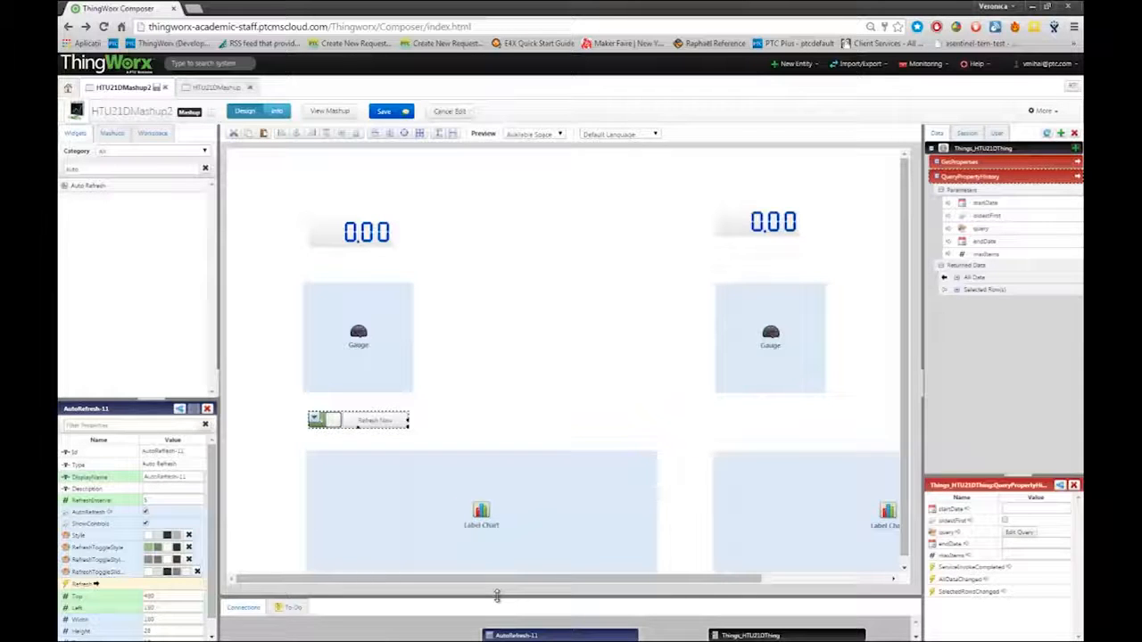
left_click_drag(497, 596, 497, 461)
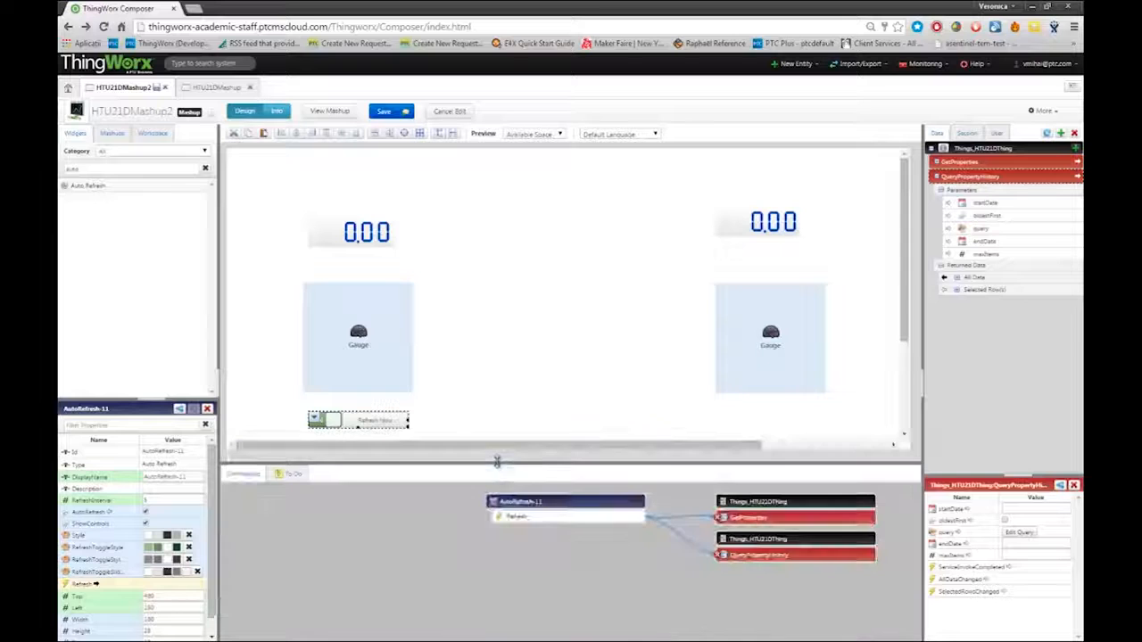
Save HTU21DMashup2, view the running mashup and refresh its data manually
left_click(384, 112)
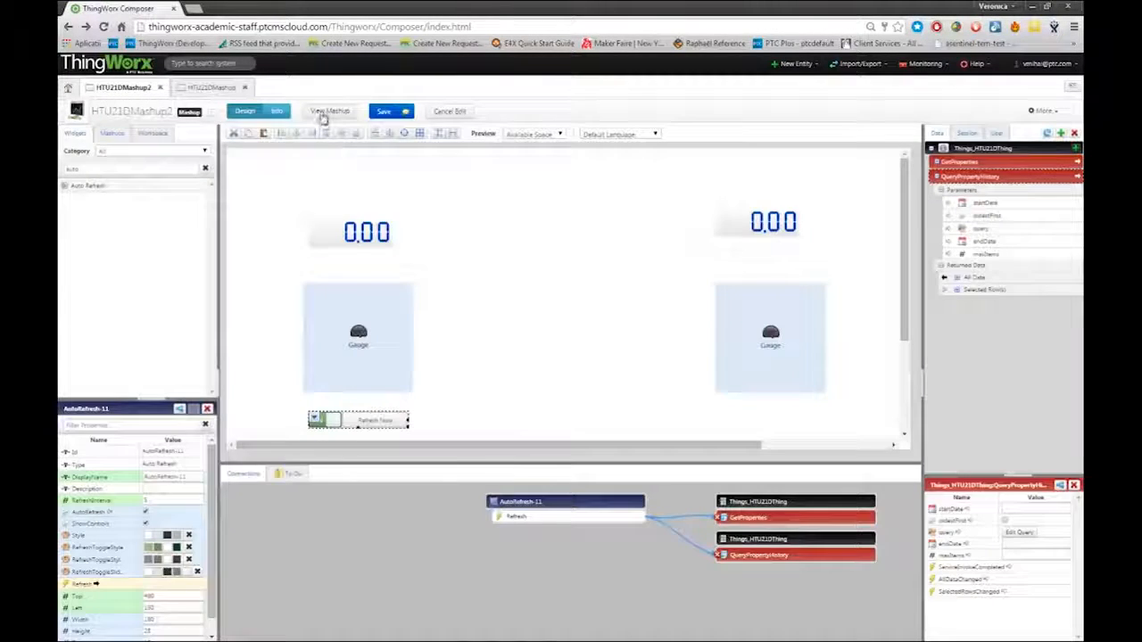
left_click(327, 113)
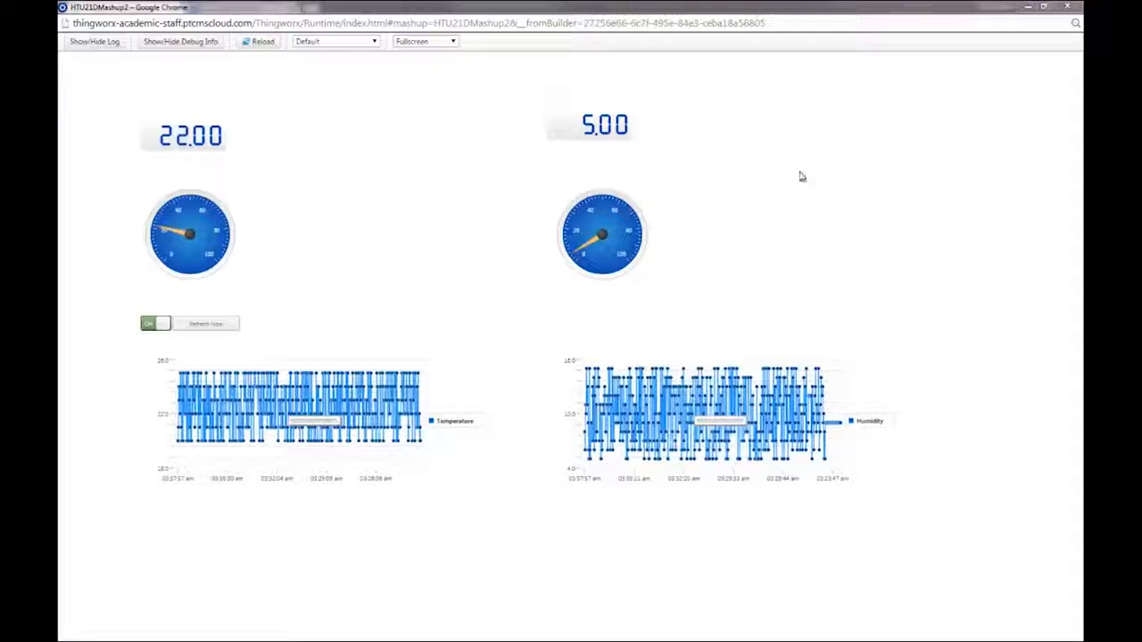
left_click(197, 328)
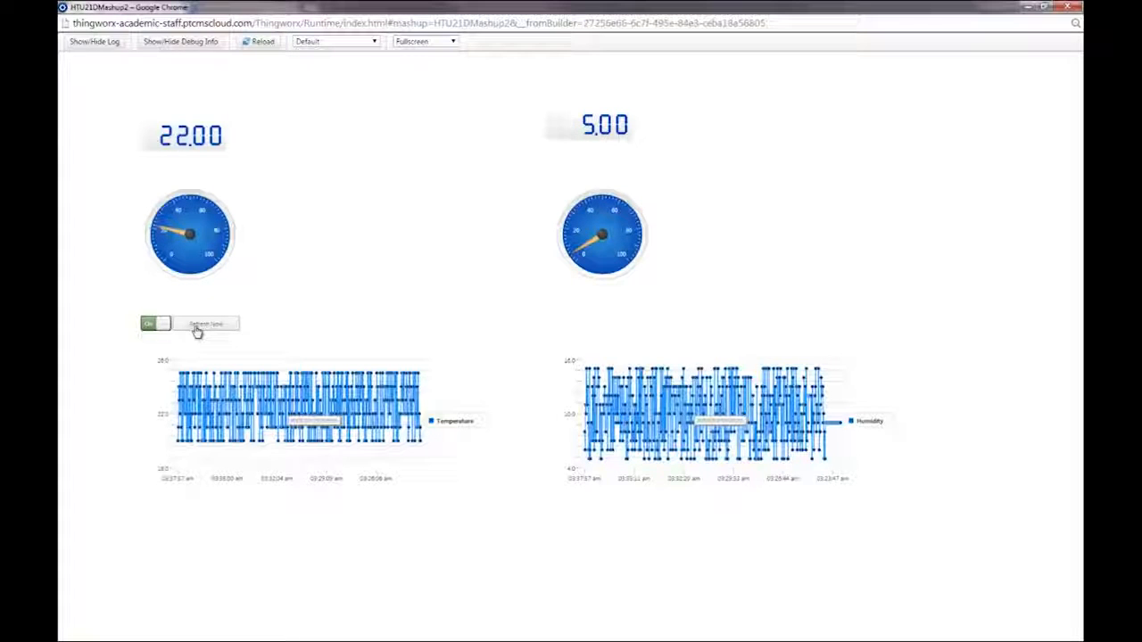